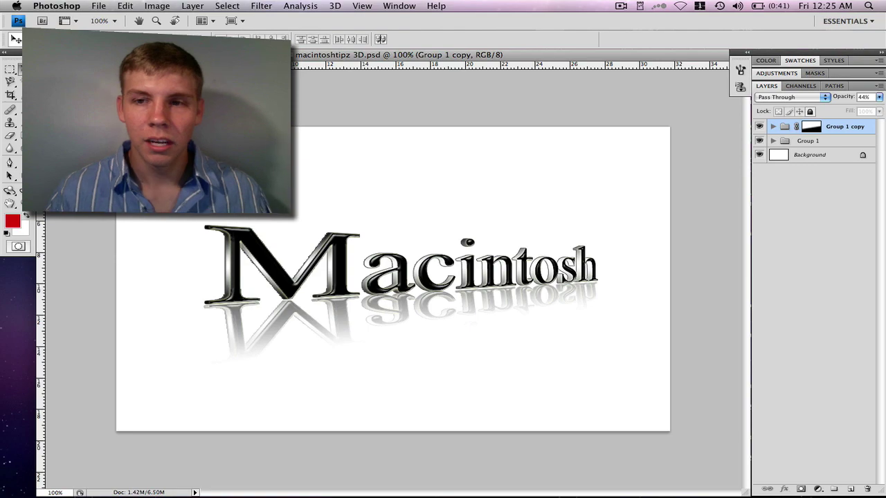
Step: Create a new 900 × 550 px, 72 ppi document with a White background
key(super+n)
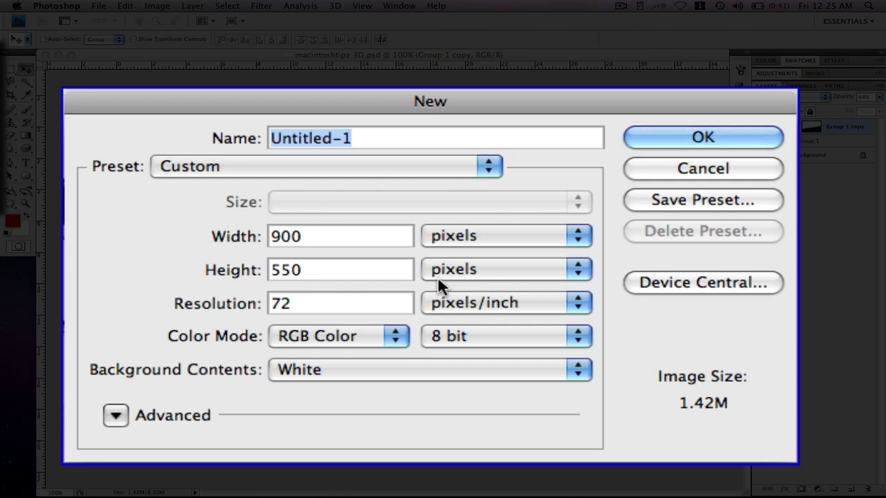
click(471, 371)
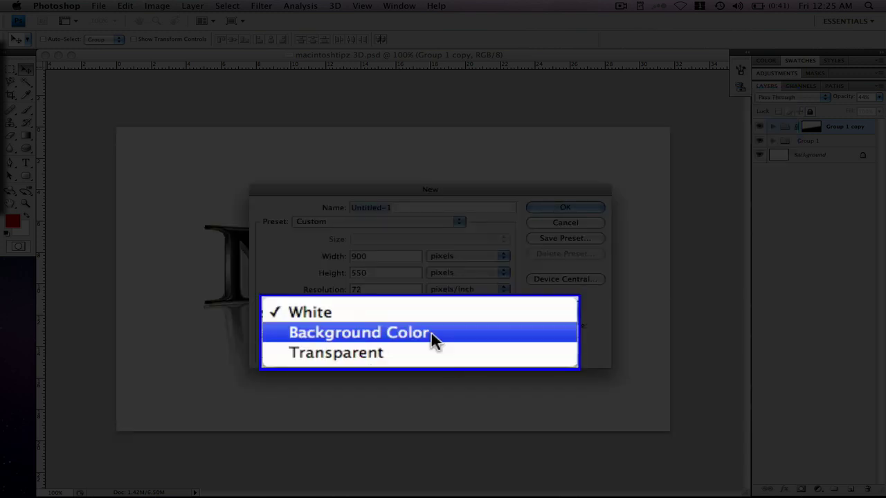
click(411, 312)
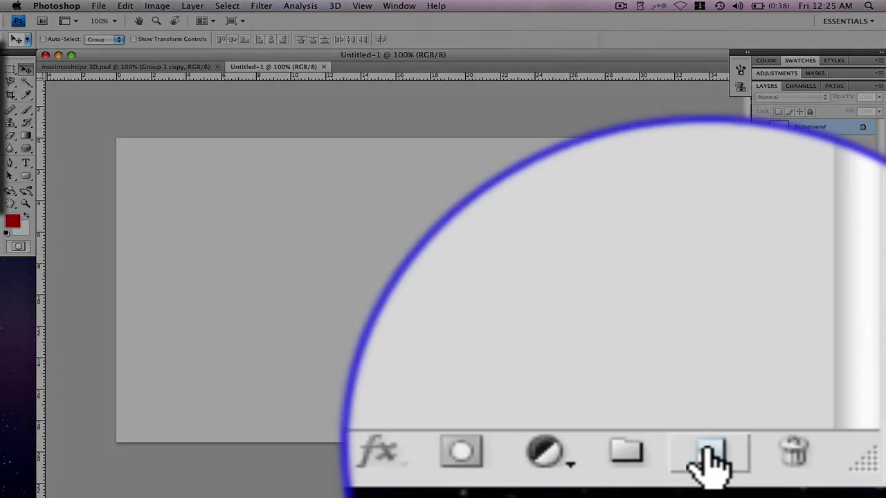
Step: On a new layer, type 'Macintosh' in 150 pt Times New Roman and centre it on the canvas
click(850, 488)
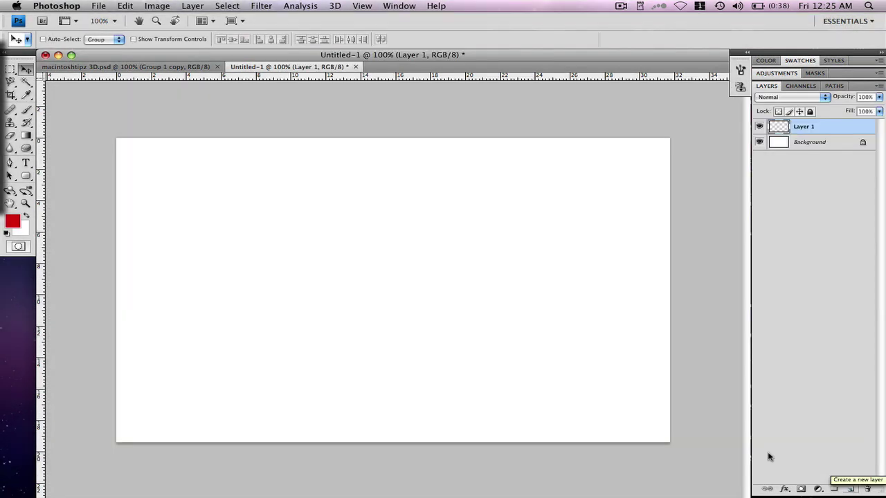
click(28, 163)
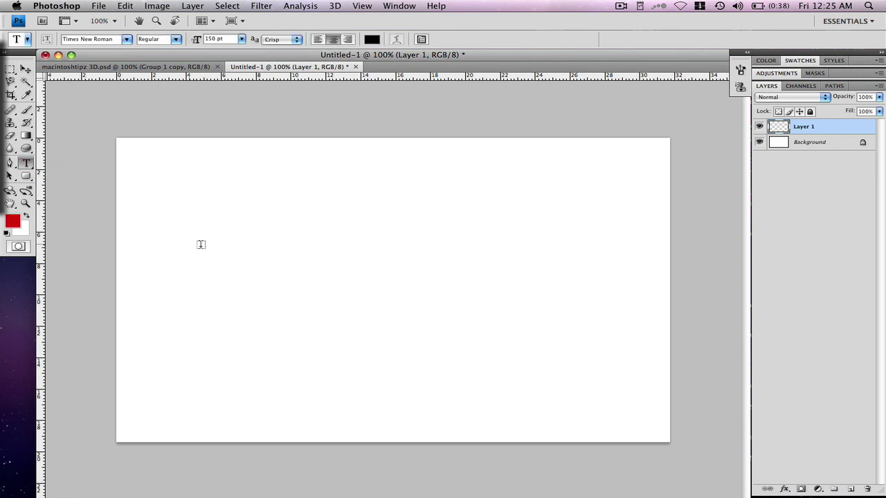
click(228, 247)
text(Macintosh)
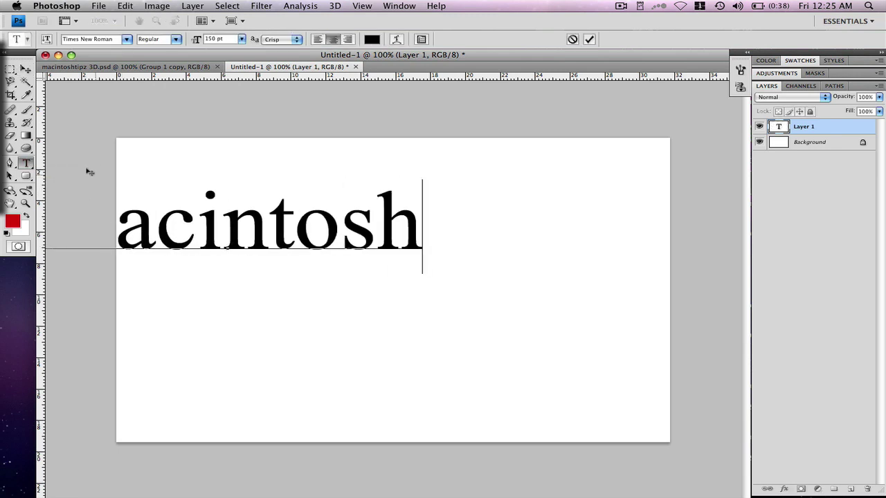
click(26, 69)
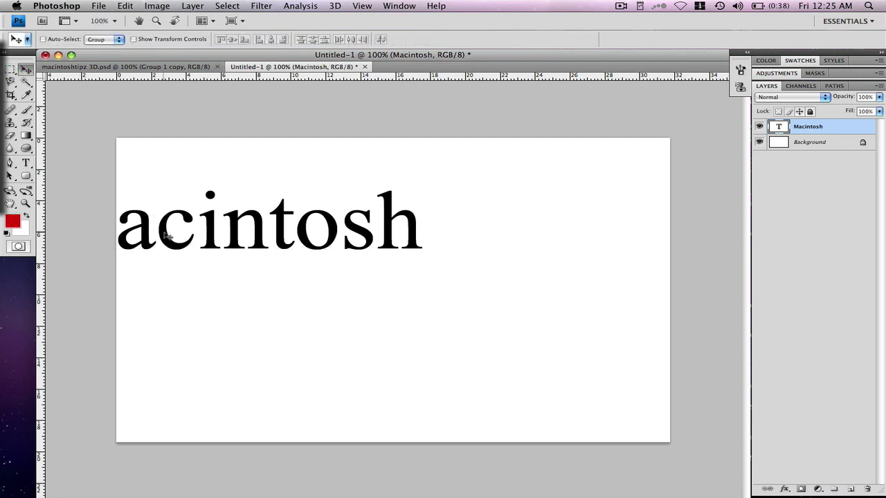
drag(179, 241, 329, 309)
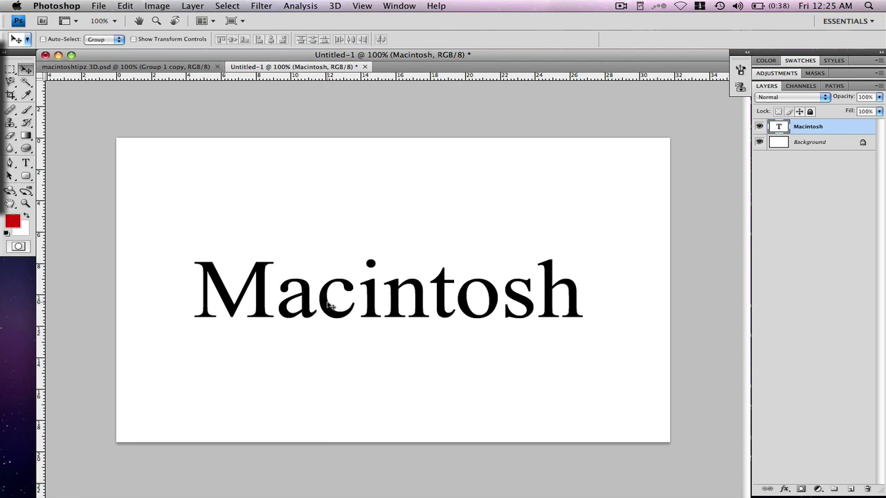
drag(330, 306, 335, 299)
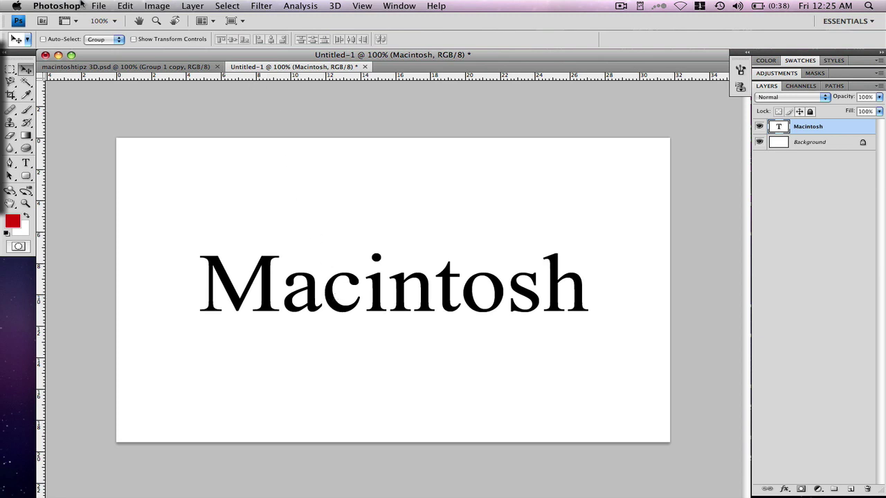
Step: Rasterize the Macintosh type layer into an ordinary pixel layer
click(119, 6)
mouse_move(137, 224)
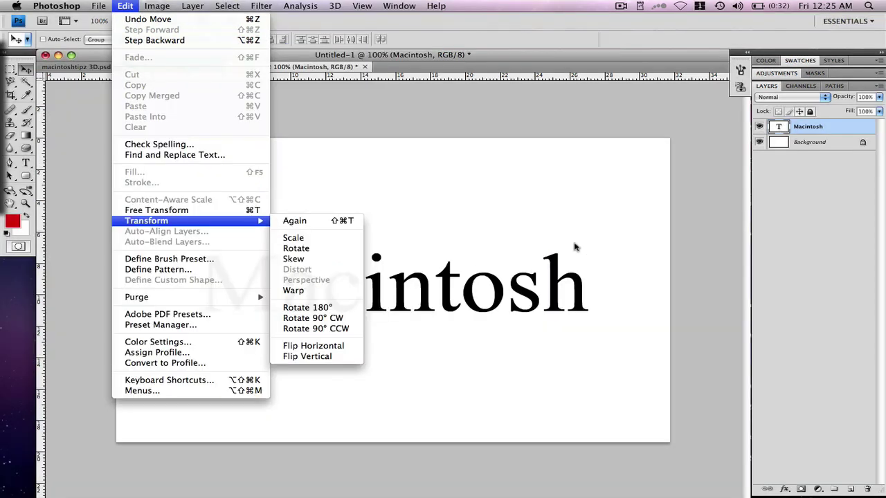
click(665, 212)
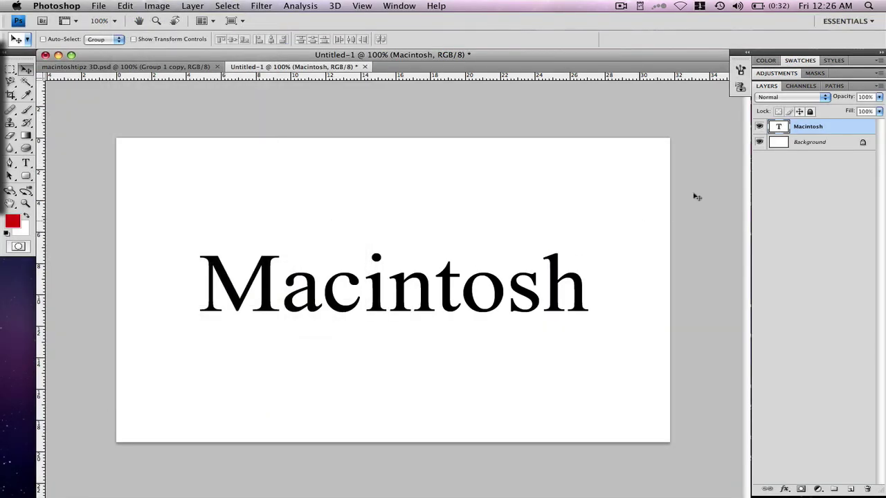
right_click(850, 134)
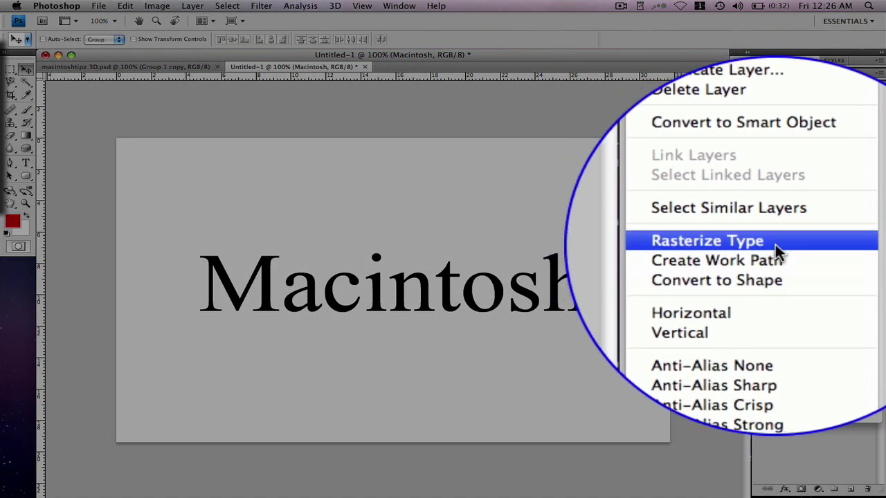
click(806, 173)
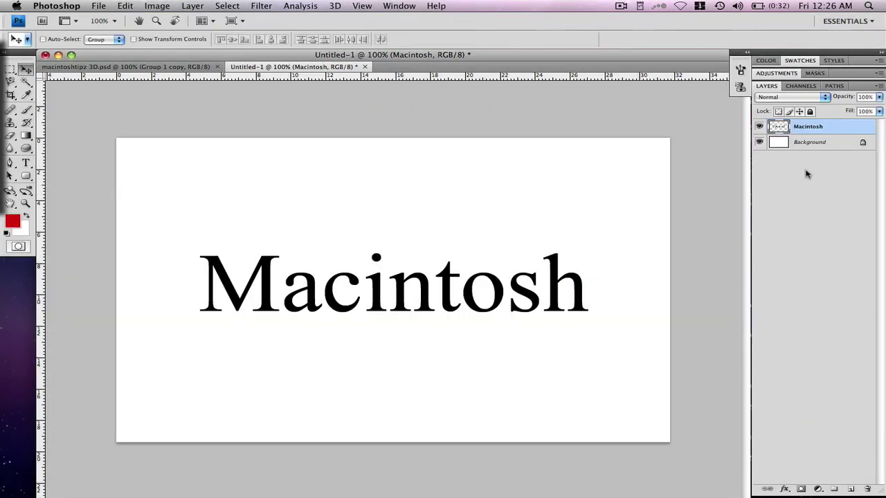
click(123, 6)
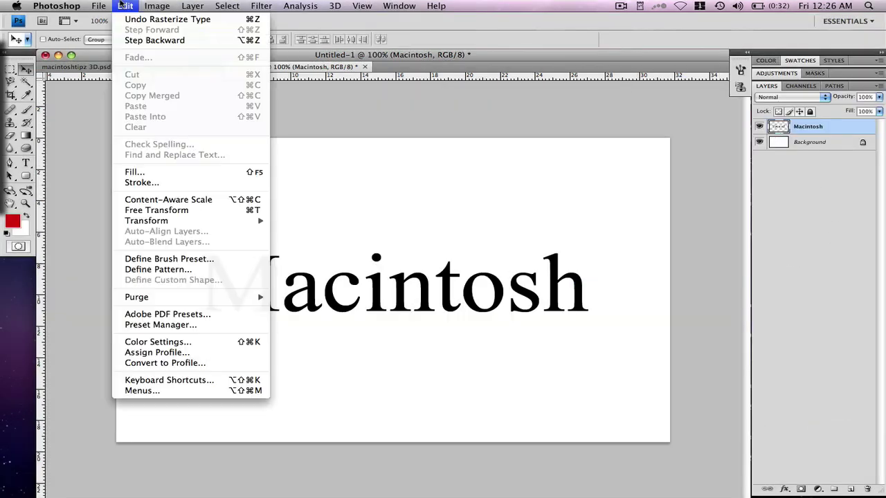
Step: Apply a perspective transform so Macintosh tapers from a tall M to a short h
mouse_move(178, 223)
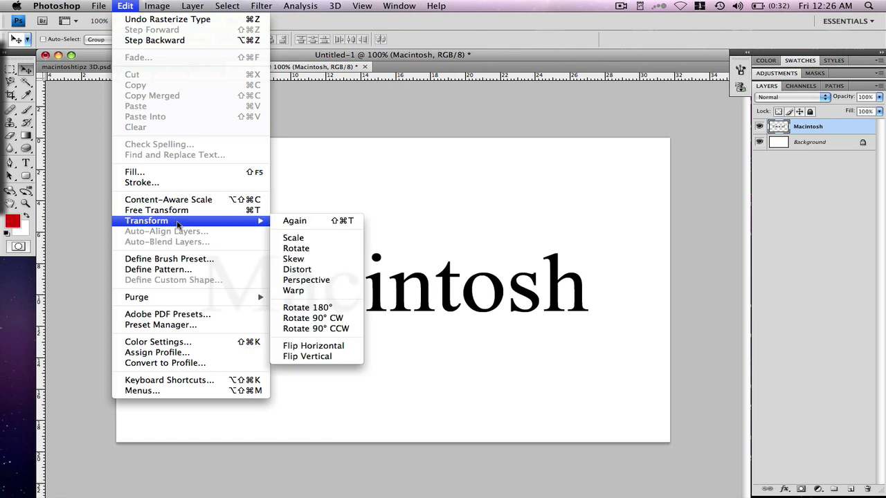
click(337, 281)
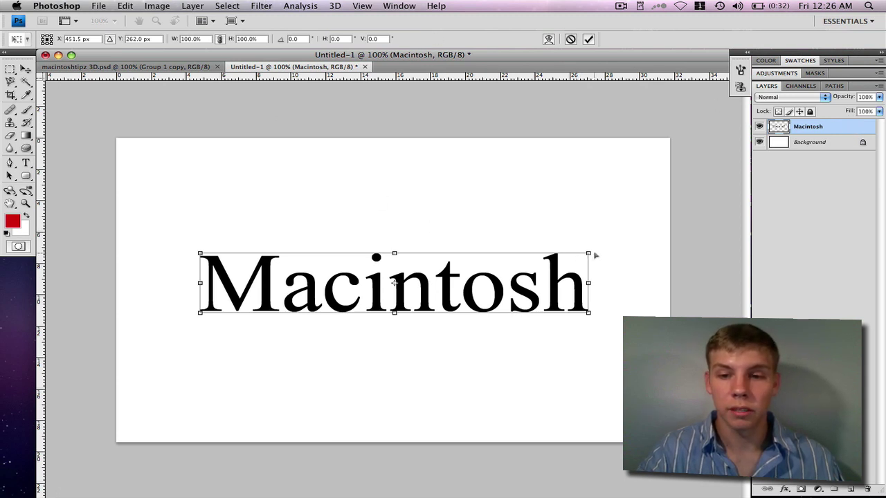
drag(588, 254, 587, 264)
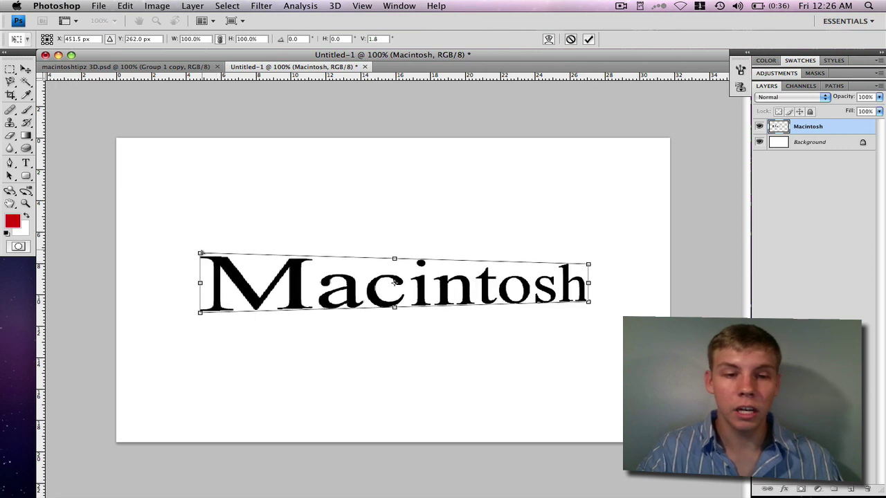
drag(199, 253, 193, 244)
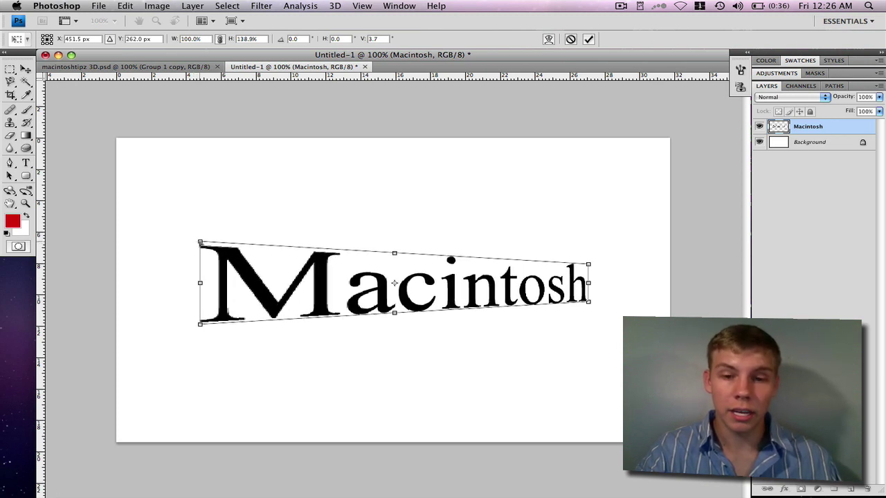
key(Return)
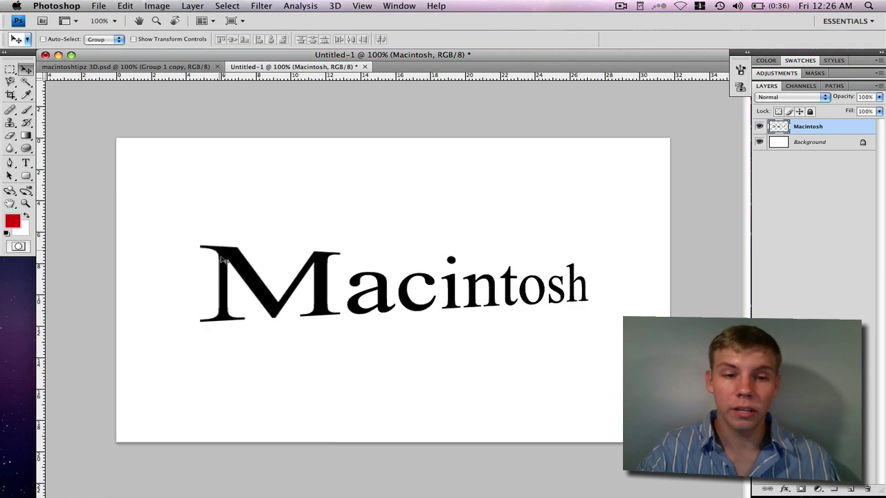
drag(224, 258, 233, 262)
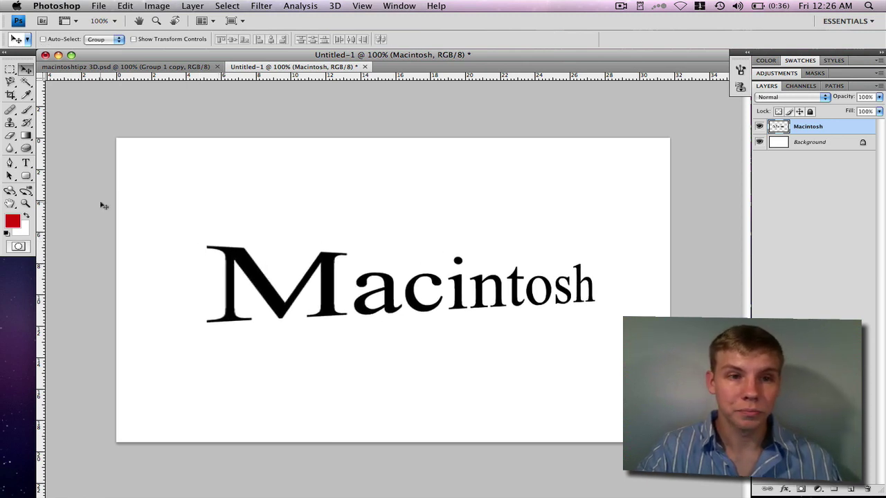
Step: Save the document as Untitled-1.psd in Photoshop format
key(super+s)
key(Return)
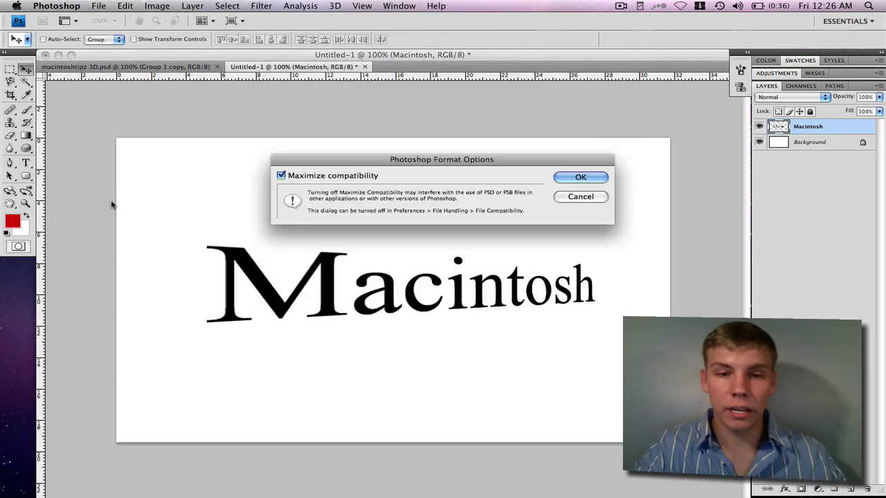
click(606, 181)
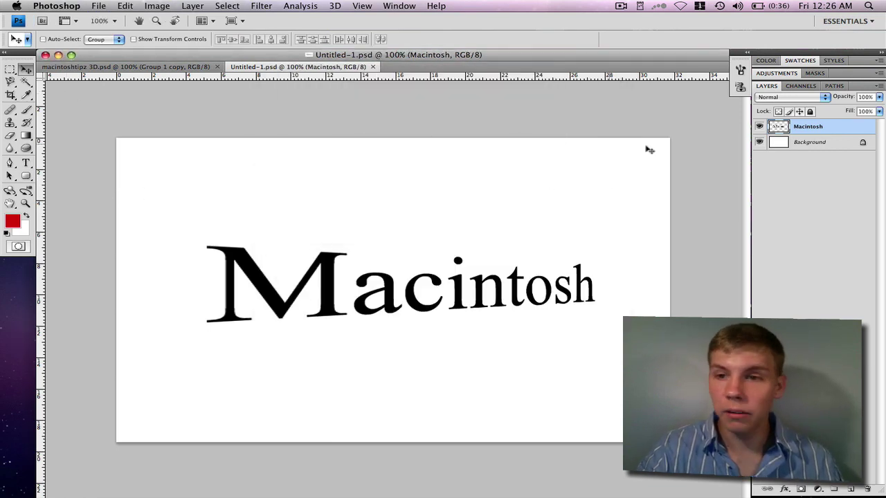
Step: Duplicate the Macintosh layer repeatedly up to Macintosh copy 13, then select Macintosh copy
right_click(863, 130)
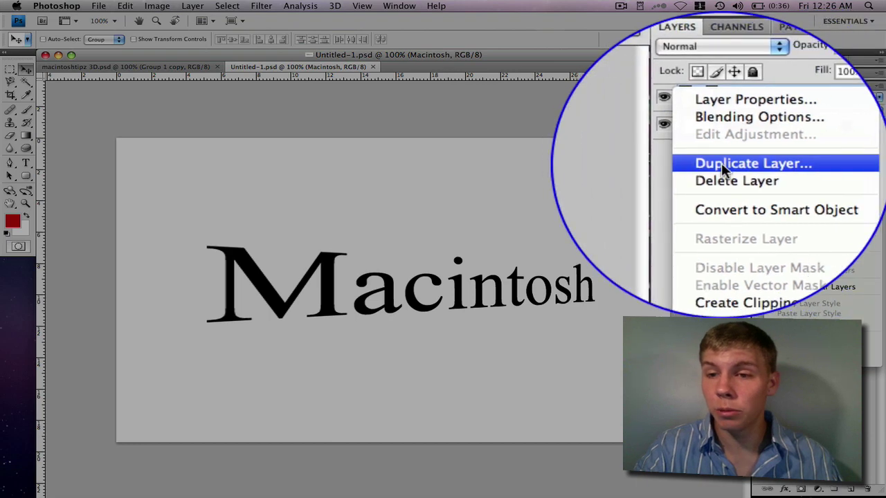
click(791, 163)
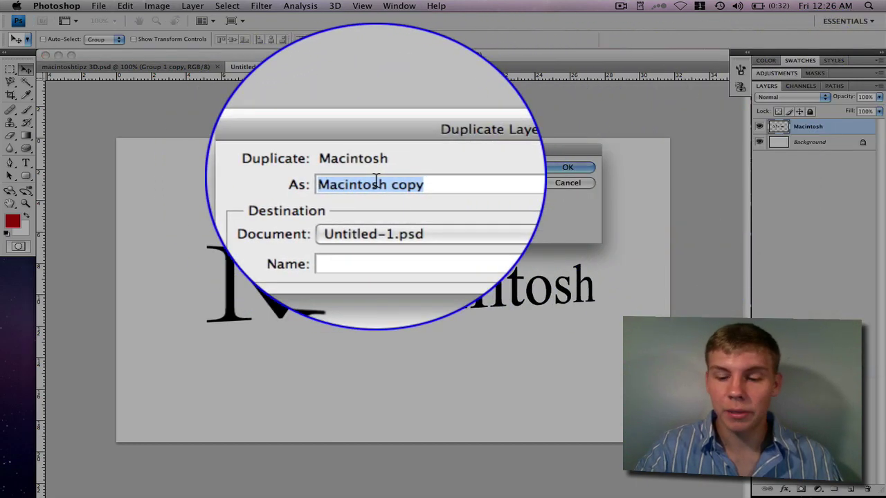
key(Return)
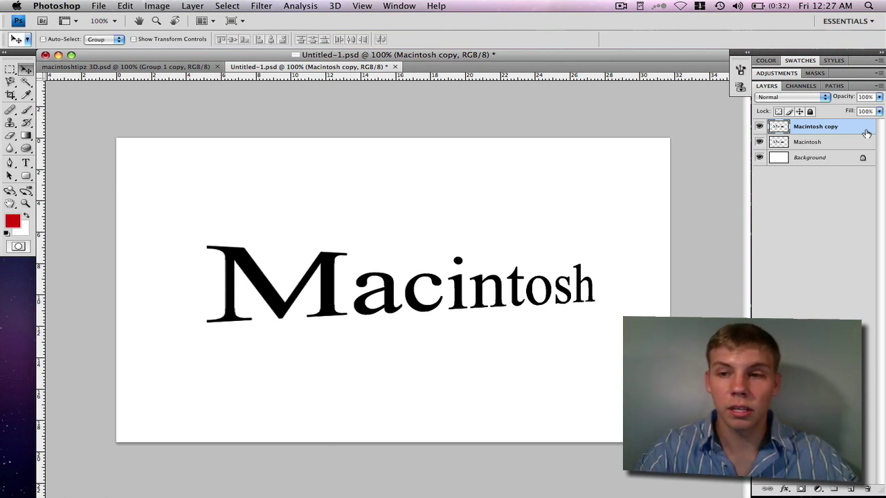
key(super+j)
key(super+j)
key(super+j)
key(super+j)
key(super+j)
key(super+j)
key(super+j)
key(super+j)
key(super+j)
key(super+j)
key(super+j)
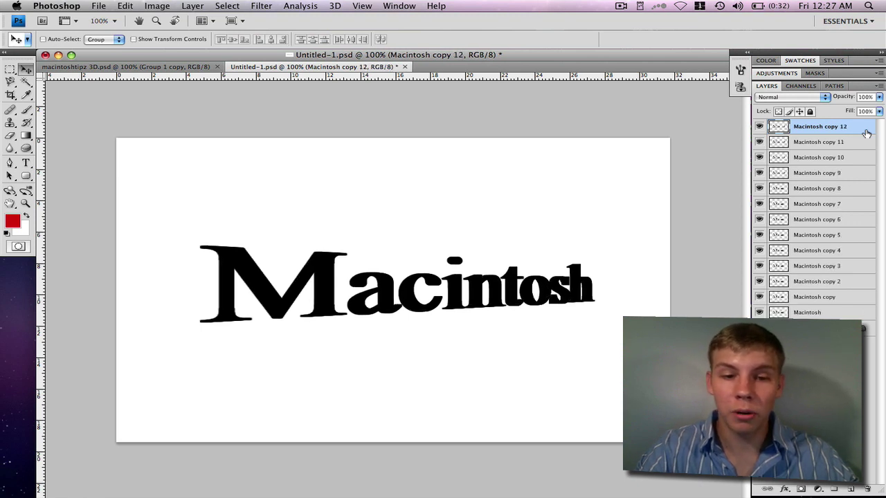
key(super+j)
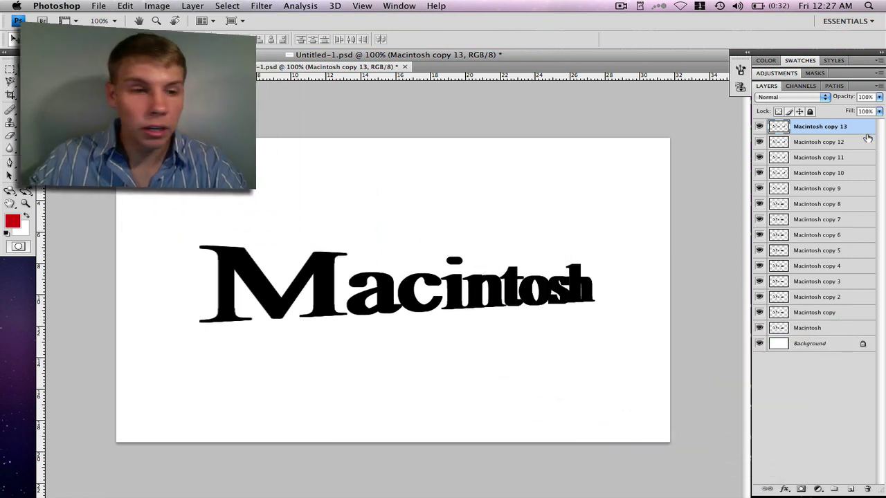
click(804, 315)
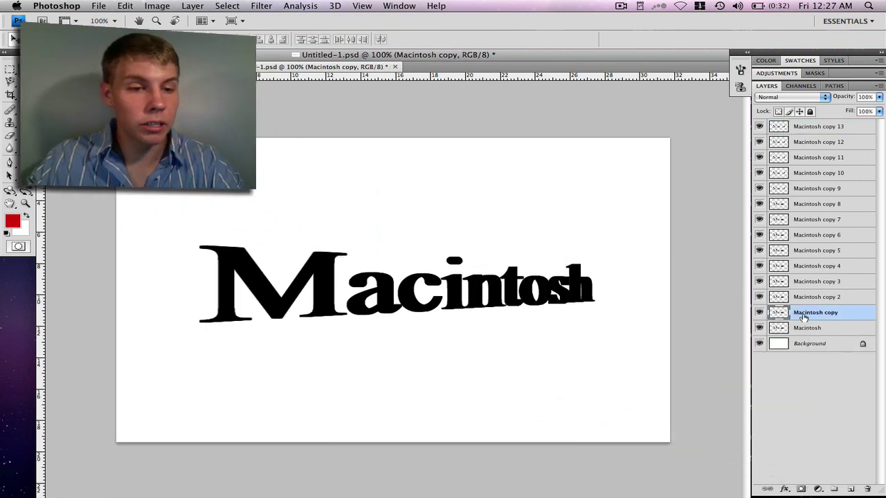
Step: Merge Macintosh copy through Macintosh copy 13 into a single layer
shift+click(864, 130)
right_click(866, 130)
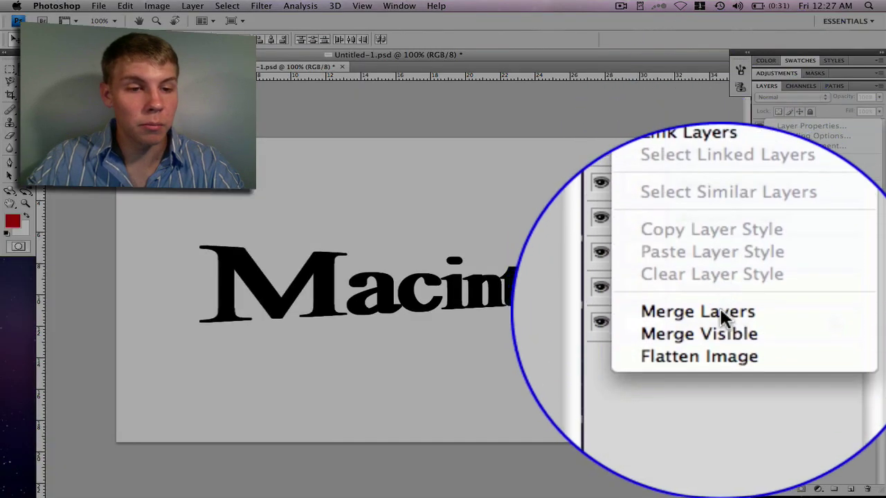
click(728, 317)
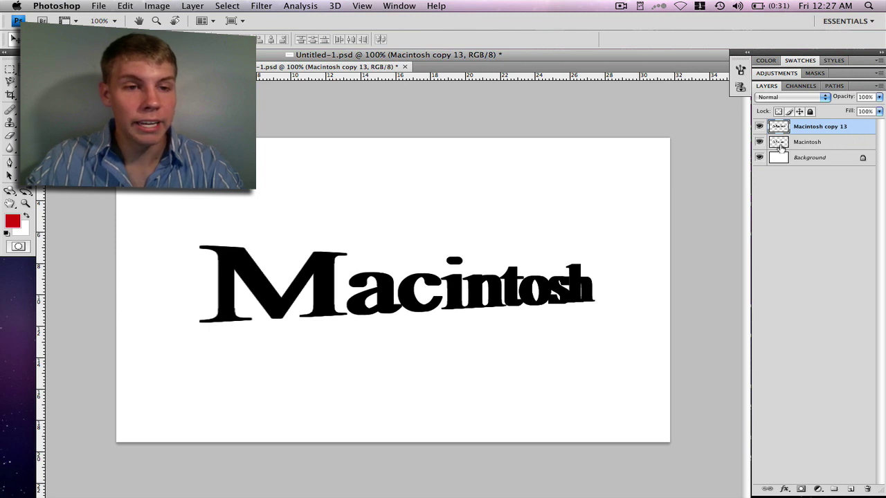
Step: Move the visible original Macintosh layer above Macintosh copy 13
click(826, 145)
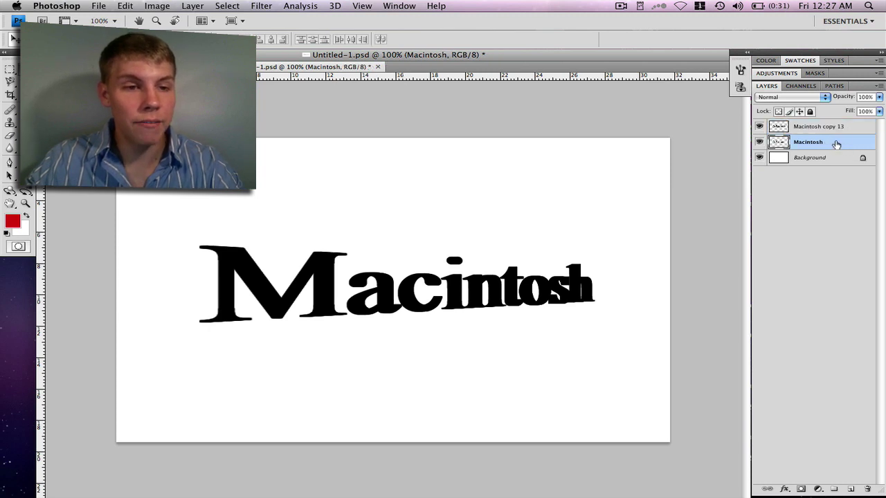
click(759, 141)
click(759, 142)
click(759, 142)
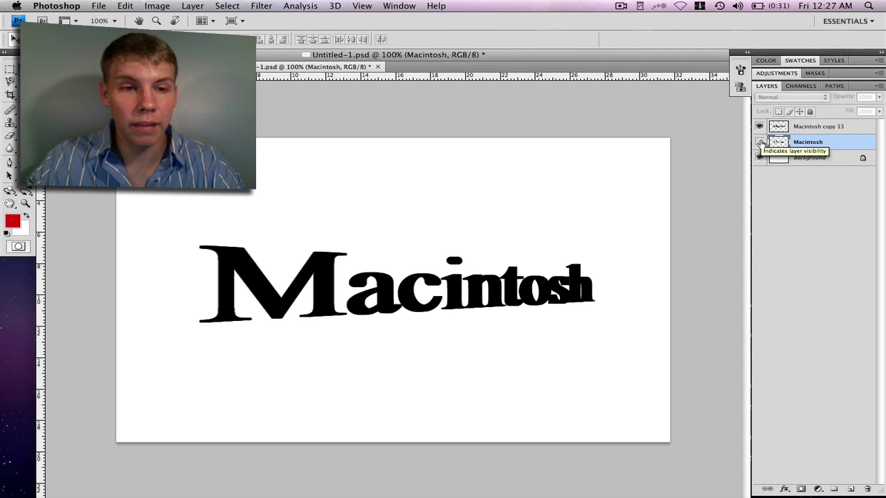
click(759, 141)
drag(855, 149, 861, 123)
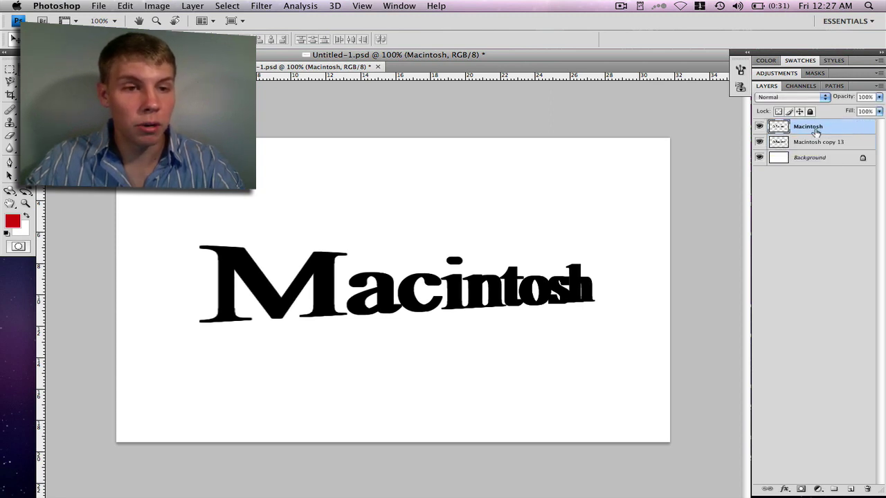
click(759, 127)
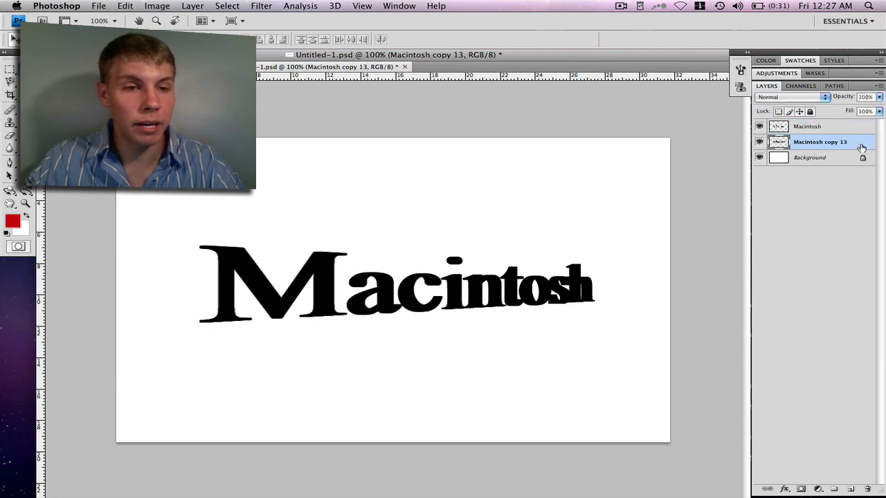
Step: Add a Gradient Overlay to Macintosh copy 13 using the Black, White preset
double_click(861, 148)
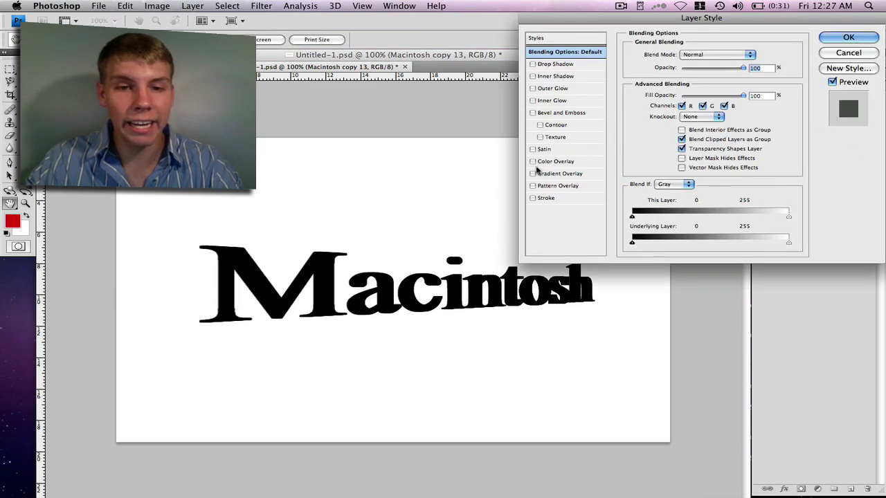
click(533, 176)
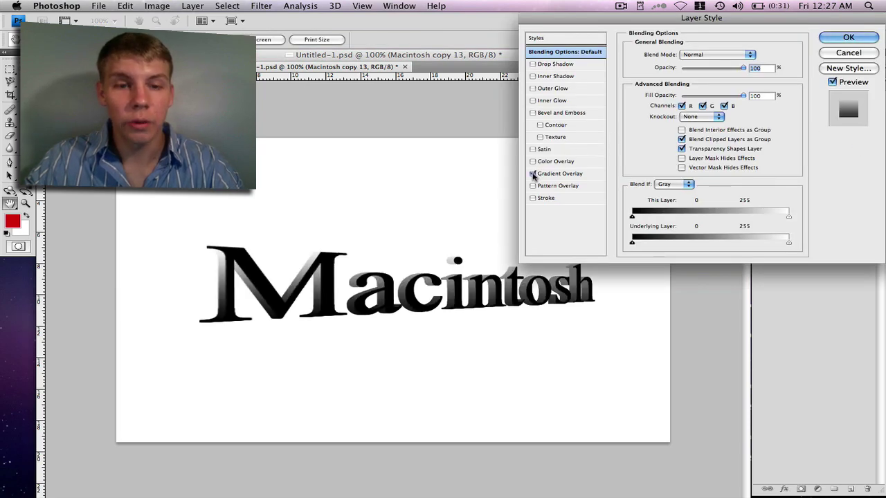
click(552, 175)
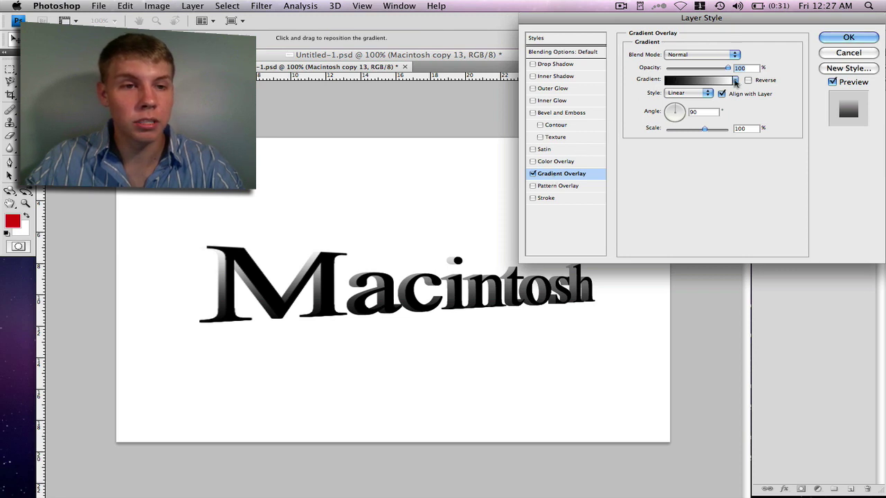
click(735, 80)
double_click(684, 102)
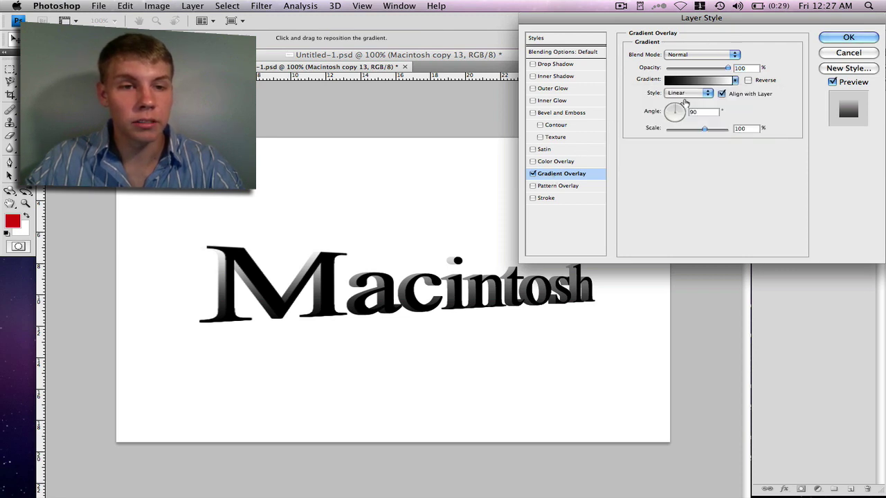
Step: Edit the gradient to black-white-black, with the white stop at 53%
click(698, 81)
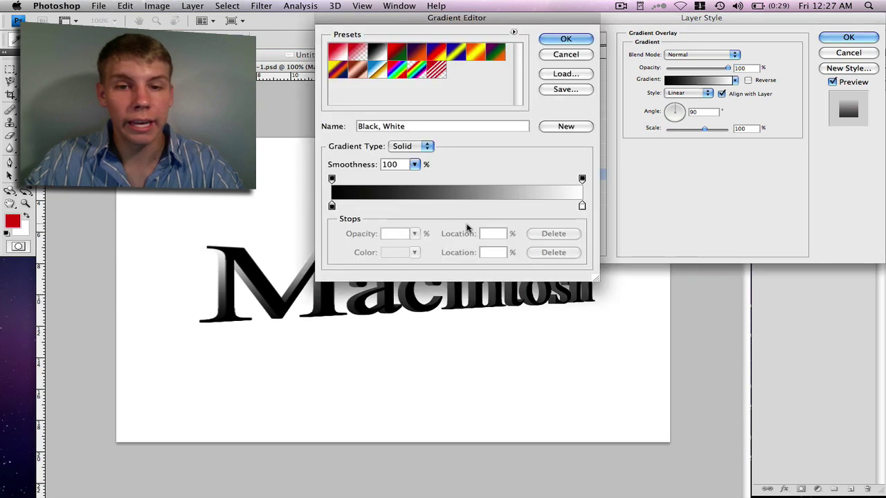
drag(582, 205, 470, 205)
click(573, 205)
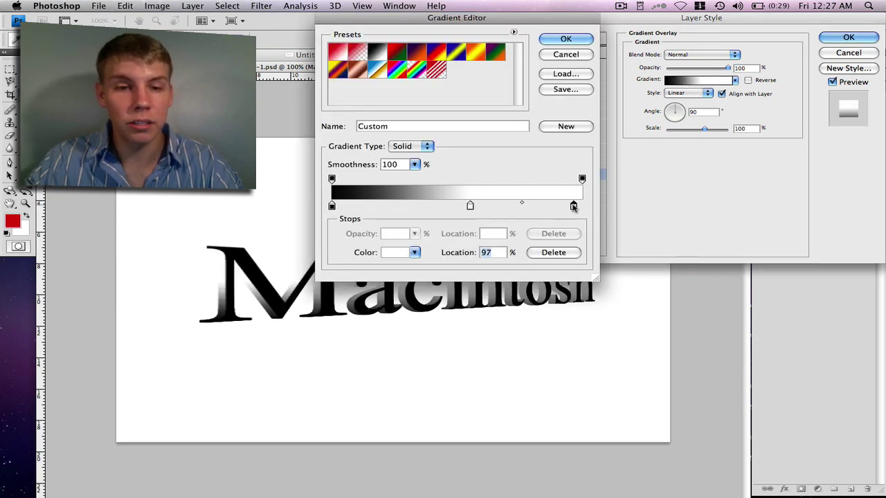
double_click(572, 205)
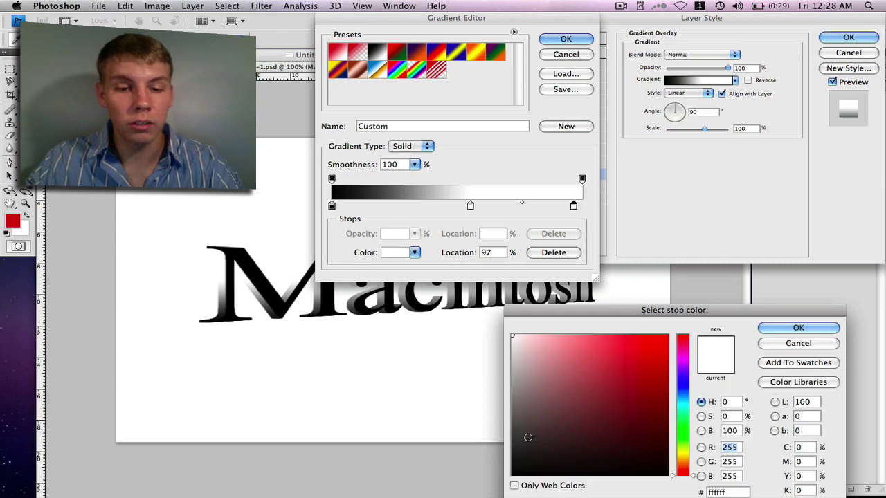
drag(532, 431, 515, 484)
click(798, 327)
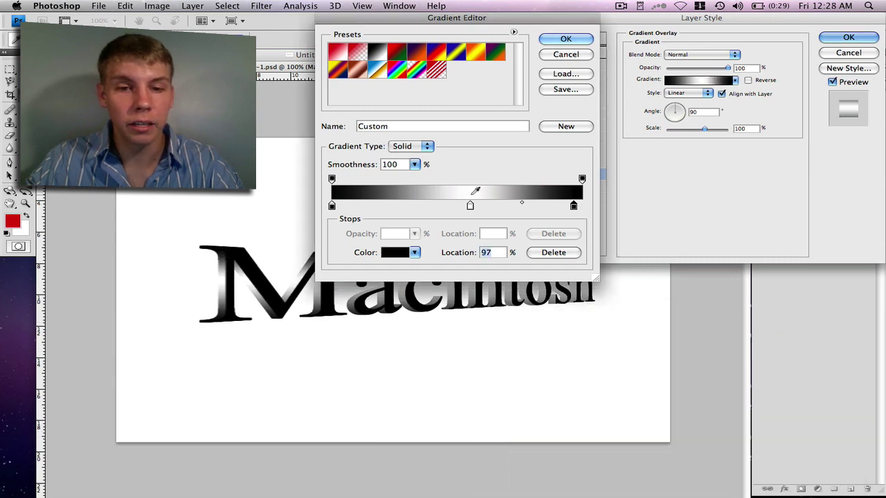
mouse_move(469, 206)
mouse_down()
mouse_move(450, 206)
mouse_move(465, 206)
mouse_up()
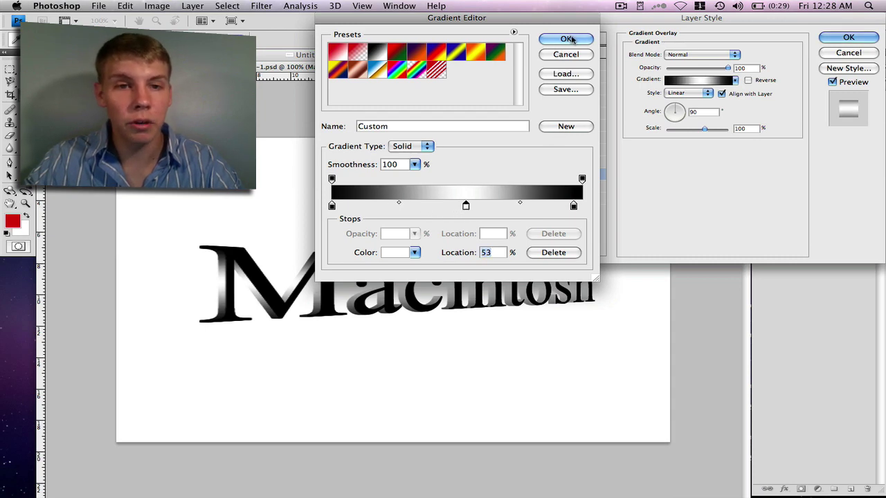
click(565, 39)
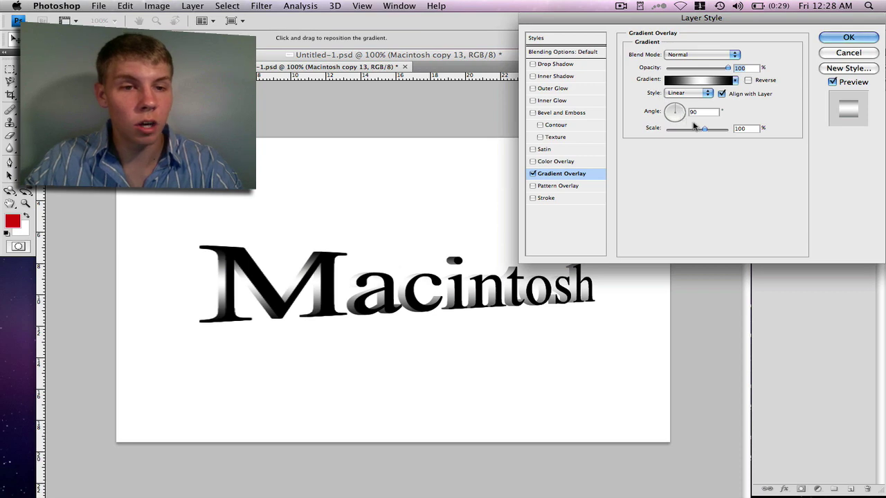
Step: Set the overlay to Linear at 77% scale and 71% opacity, and apply it
mouse_move(703, 129)
mouse_down()
mouse_move(686, 133)
mouse_move(694, 136)
mouse_up()
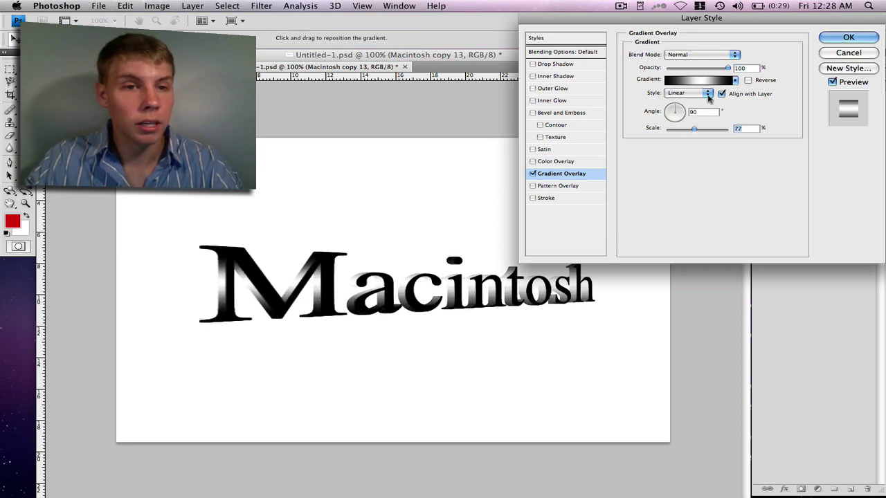
drag(727, 68, 710, 72)
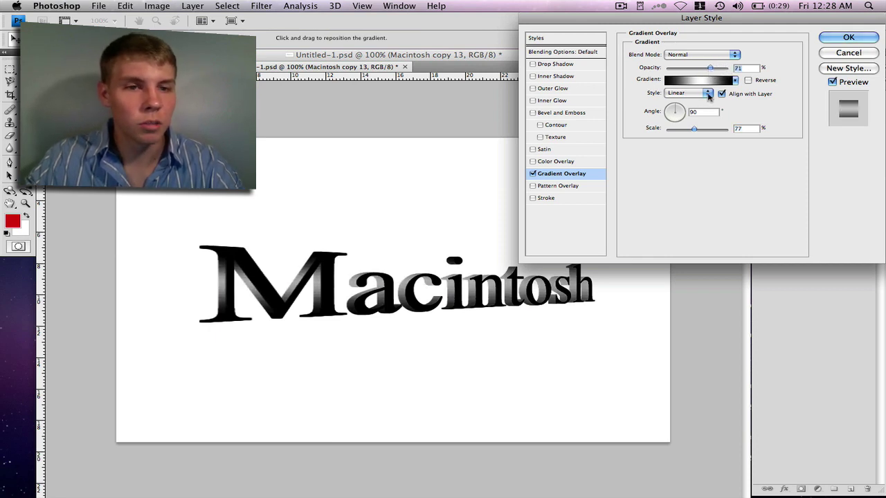
click(706, 94)
click(696, 101)
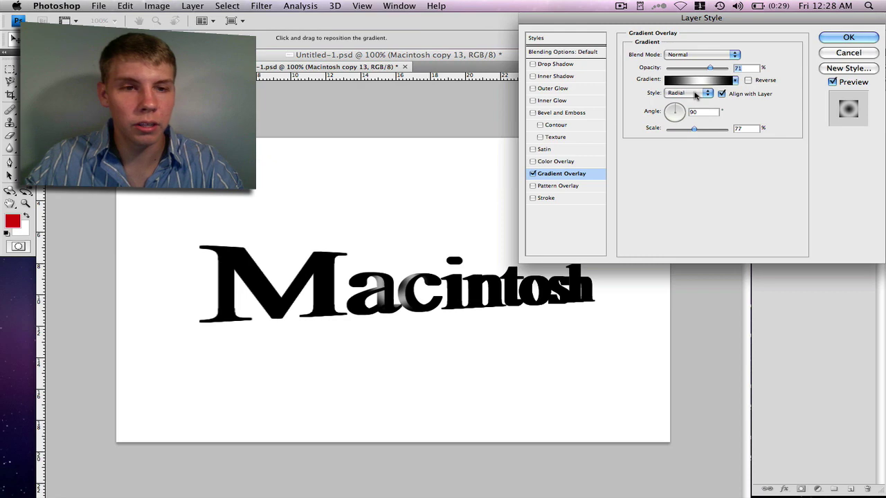
click(697, 94)
click(713, 86)
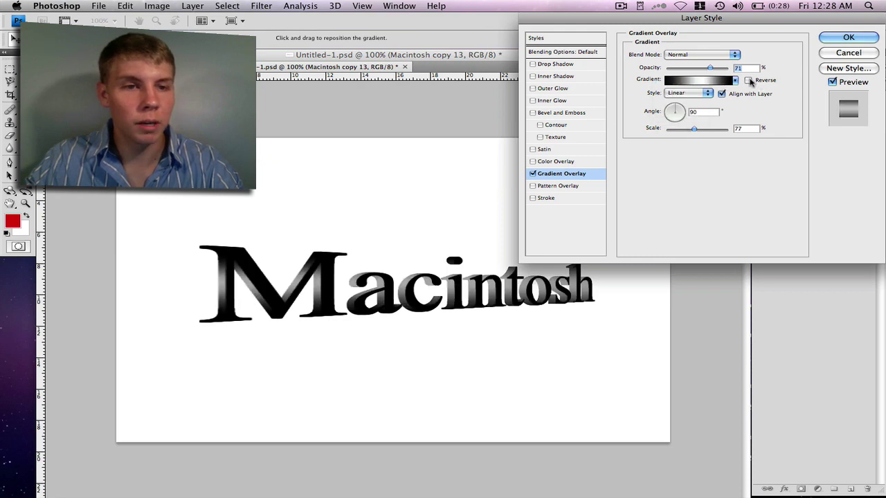
click(748, 80)
click(748, 80)
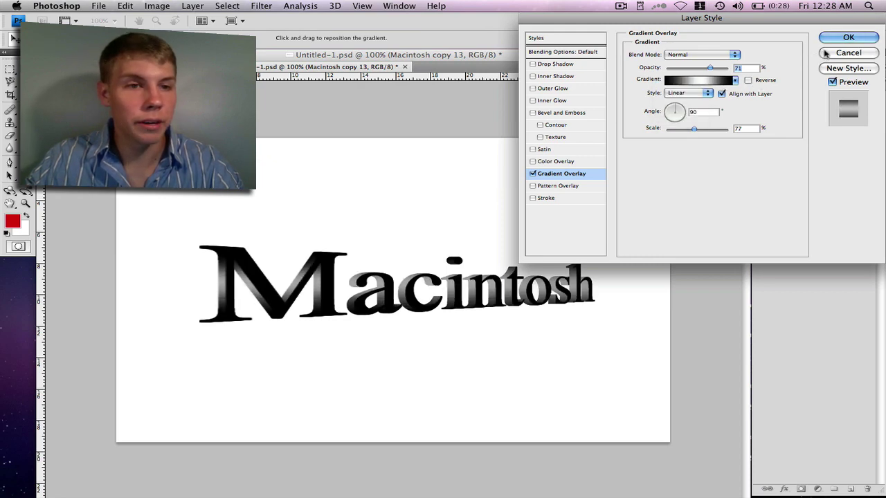
click(849, 39)
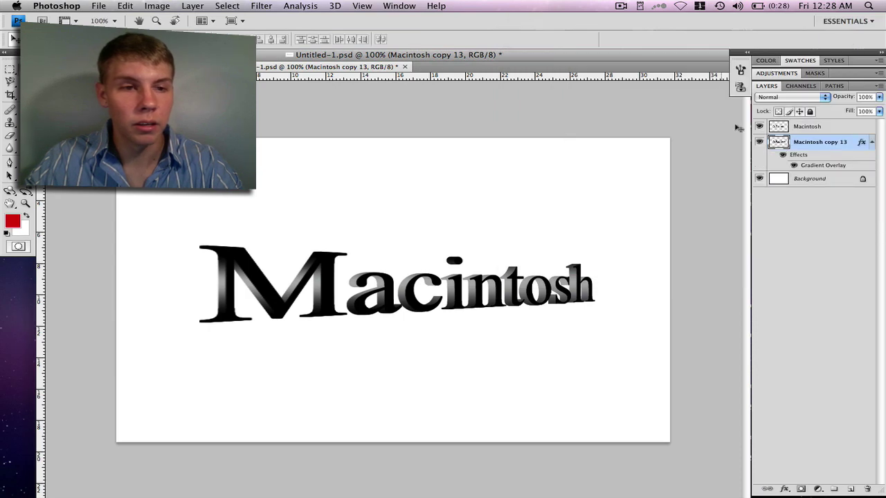
Step: Try a 1 px stroke on Macintosh copy 13, then undo it, leaving only the gradient overlay
double_click(855, 144)
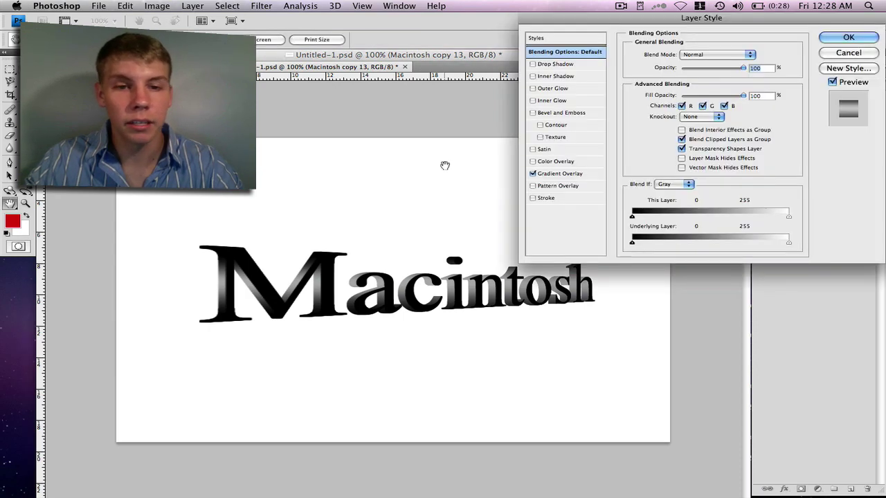
click(533, 198)
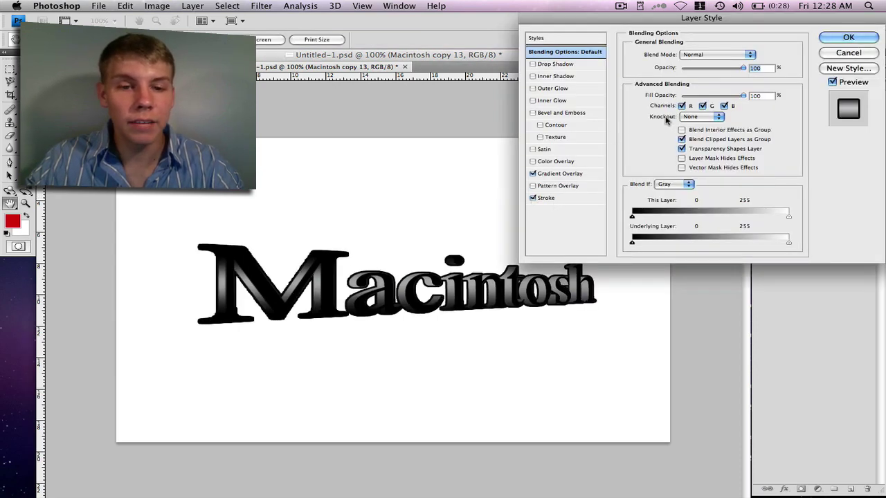
click(592, 198)
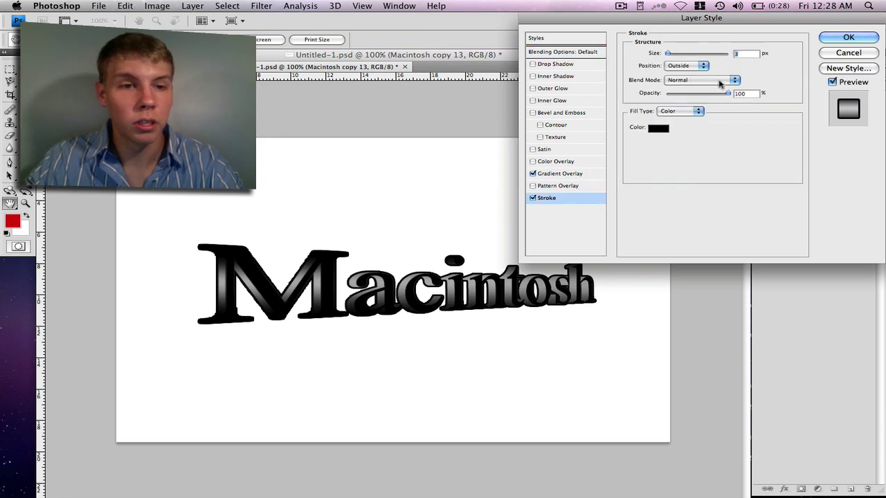
double_click(738, 54)
text(1)
key(Return)
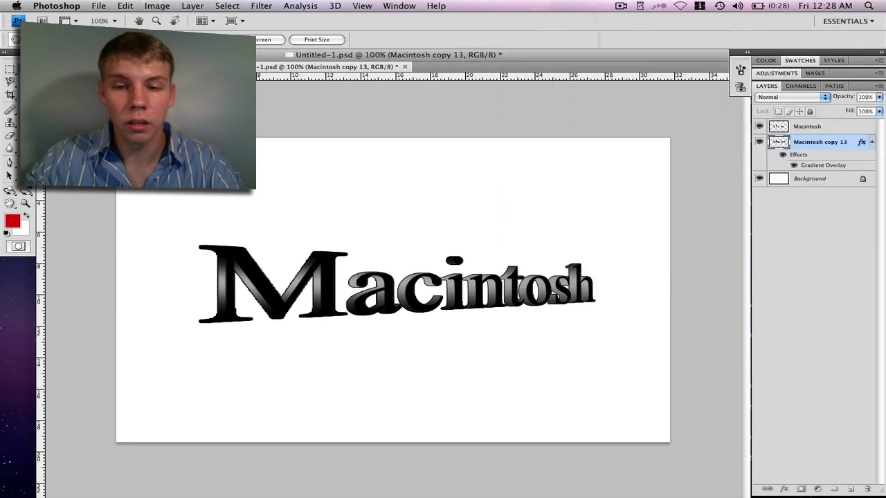
key(ctrl+z)
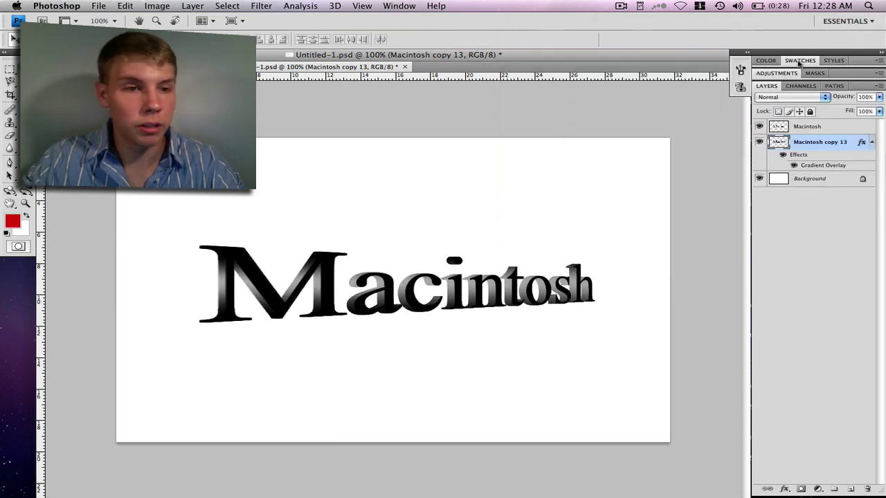
click(869, 130)
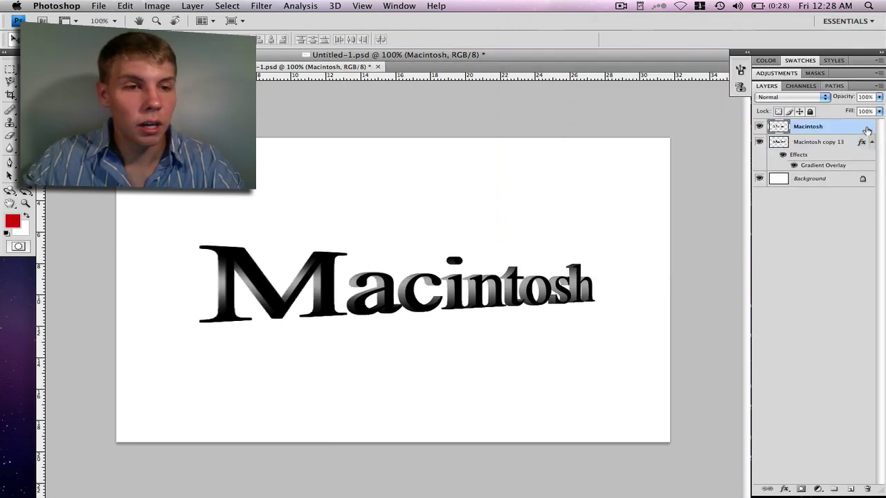
Step: Open the Macintosh layer's styles and trial drop shadow, outer glow, inner glow and inner shadow
double_click(866, 130)
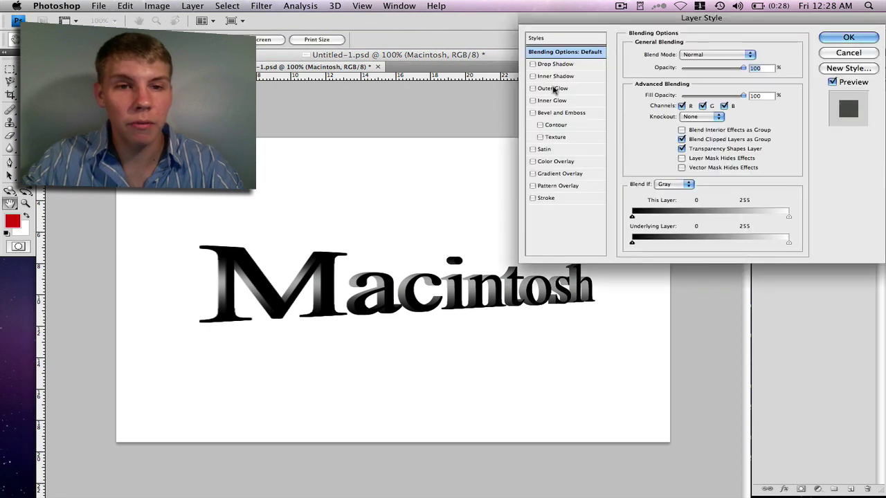
click(532, 64)
click(532, 64)
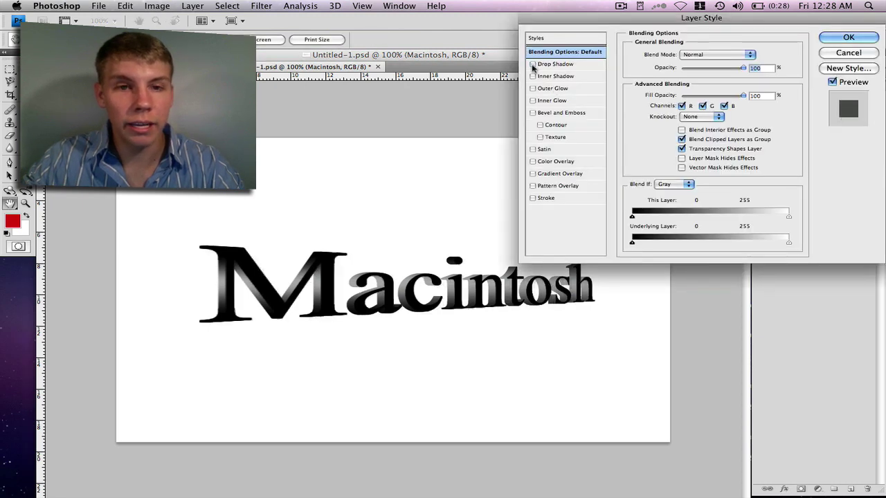
double_click(532, 64)
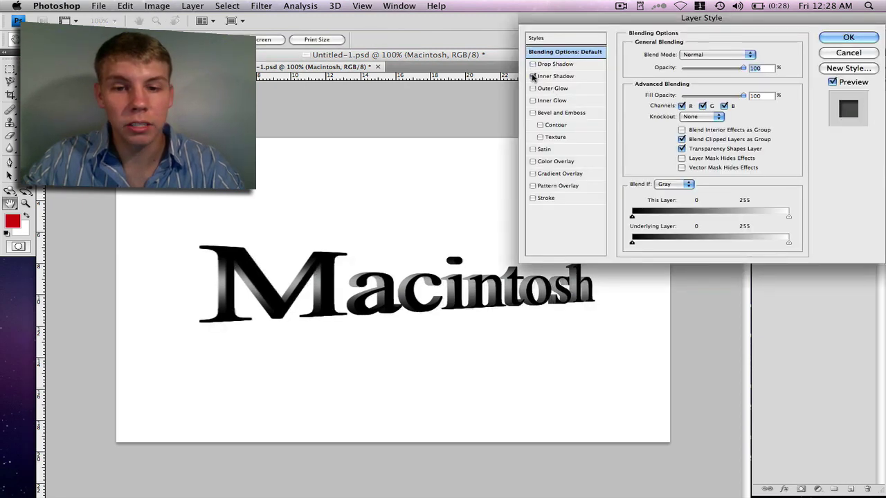
click(532, 89)
click(532, 88)
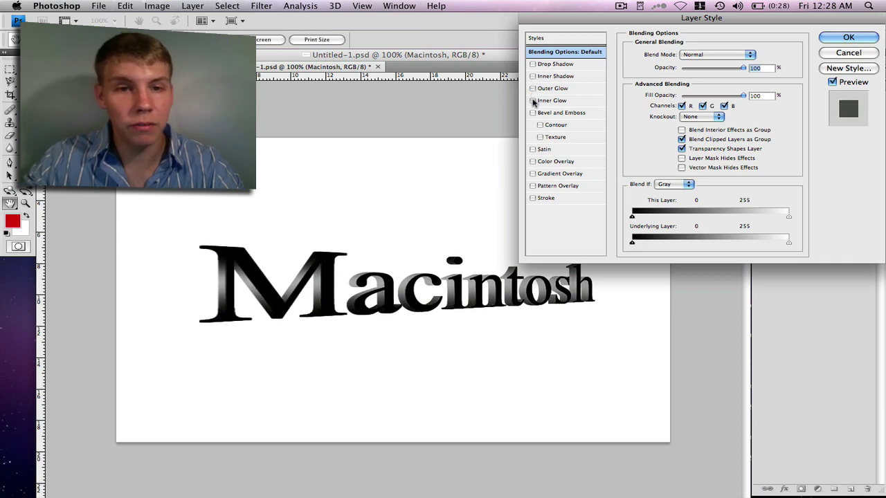
click(532, 101)
click(532, 101)
double_click(532, 89)
click(532, 76)
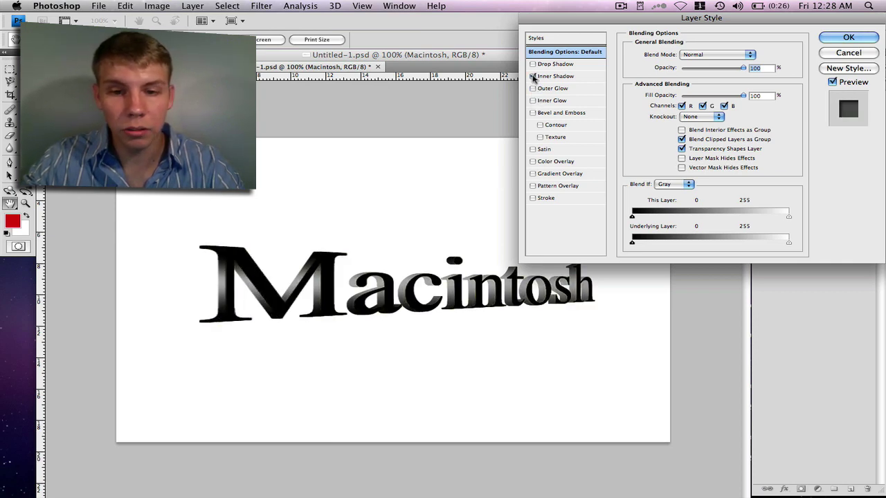
Step: Apply Bevel and Emboss with Contour set to the sixth preset, anti-aliased
click(532, 113)
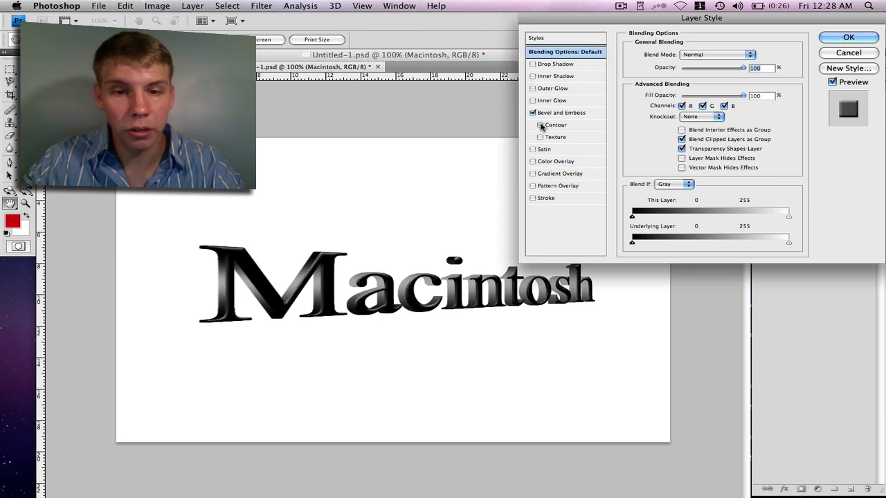
click(556, 125)
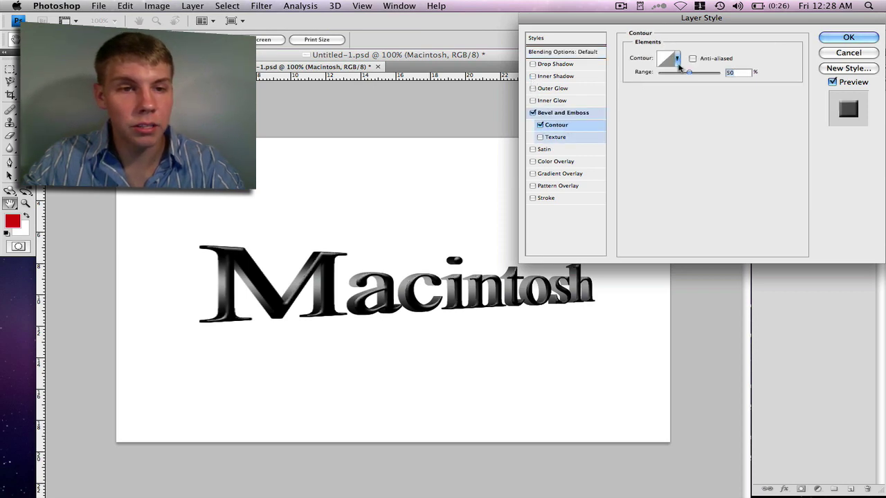
click(678, 63)
click(628, 84)
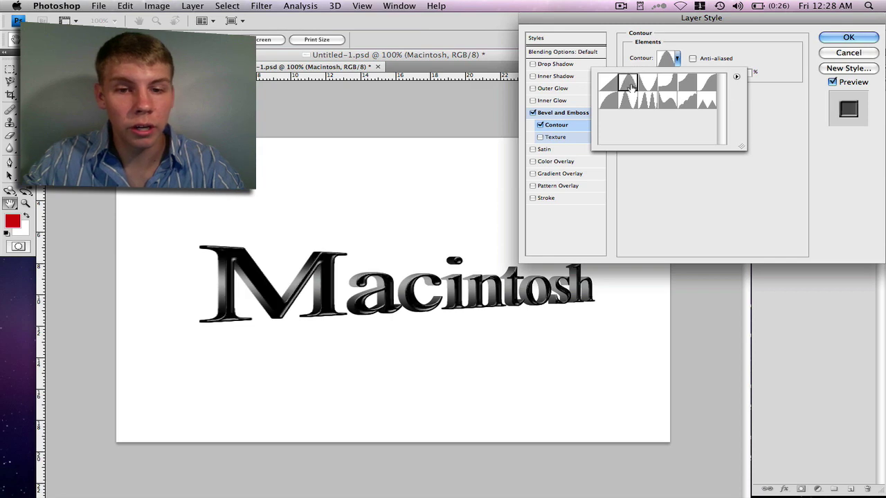
click(647, 84)
click(692, 85)
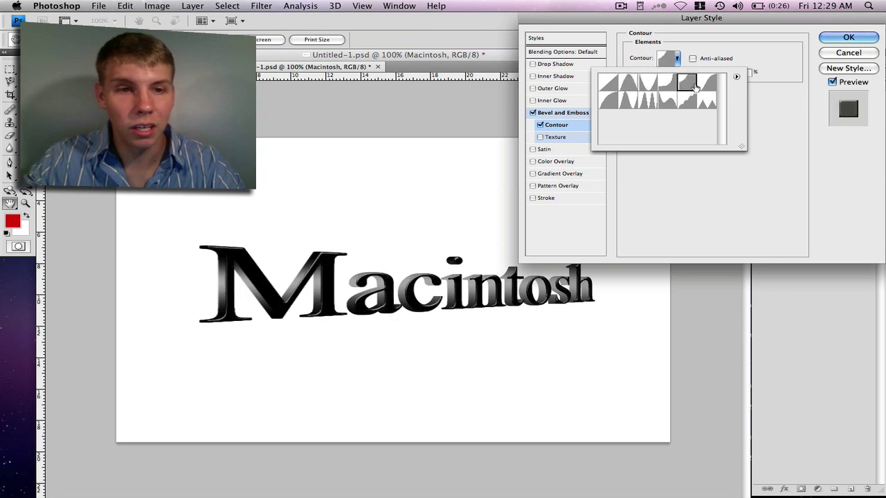
click(701, 81)
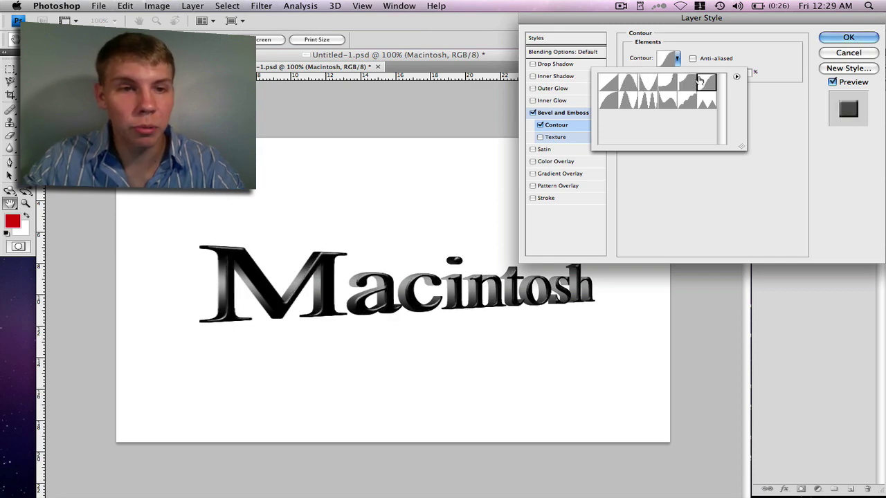
click(692, 59)
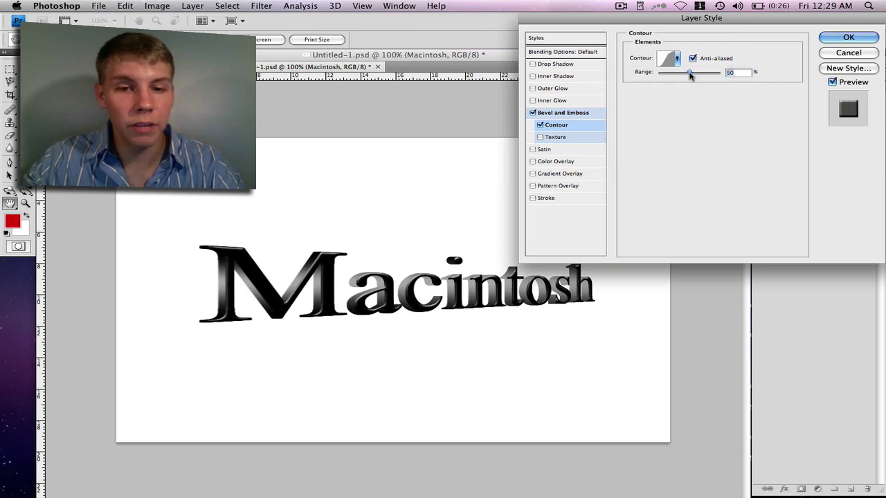
click(848, 37)
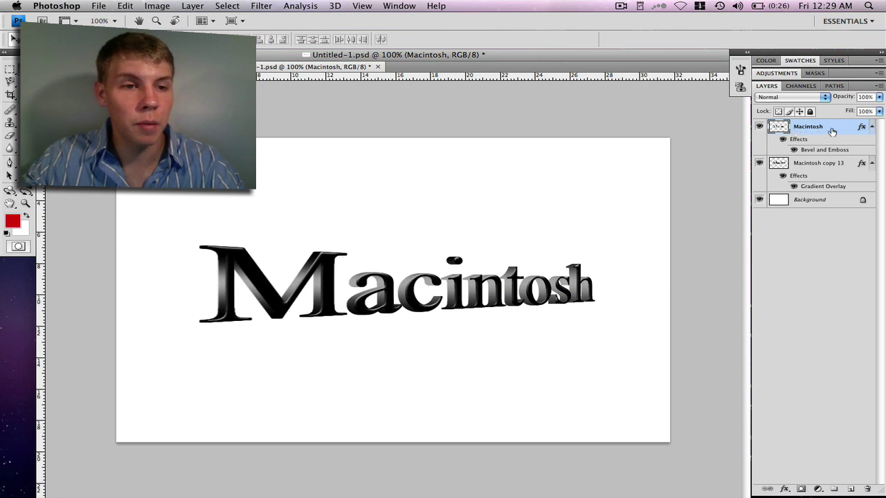
Step: Collapse both effects lists, check the macintoshtipz example, then select Macintosh and Macintosh copy 13 together
click(871, 128)
click(870, 141)
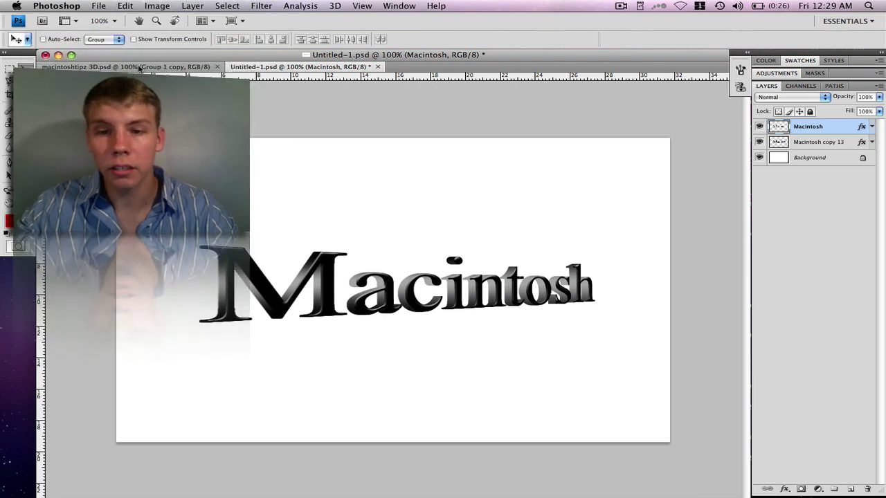
click(140, 68)
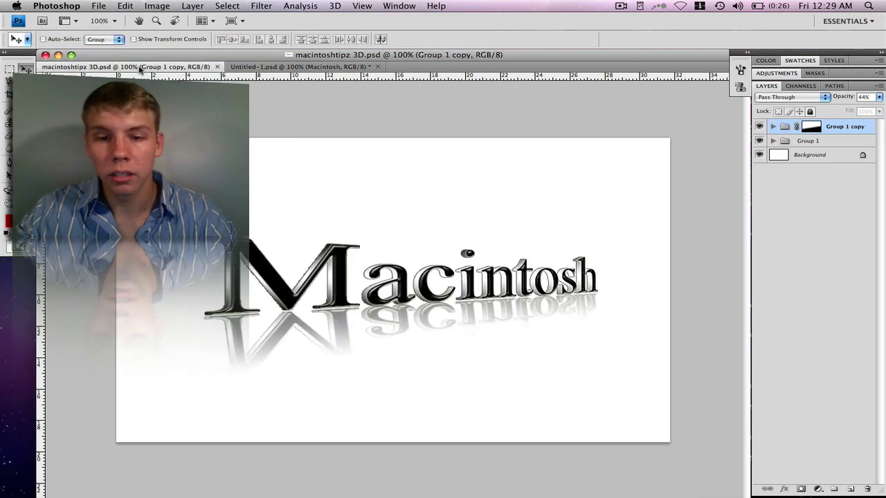
click(298, 69)
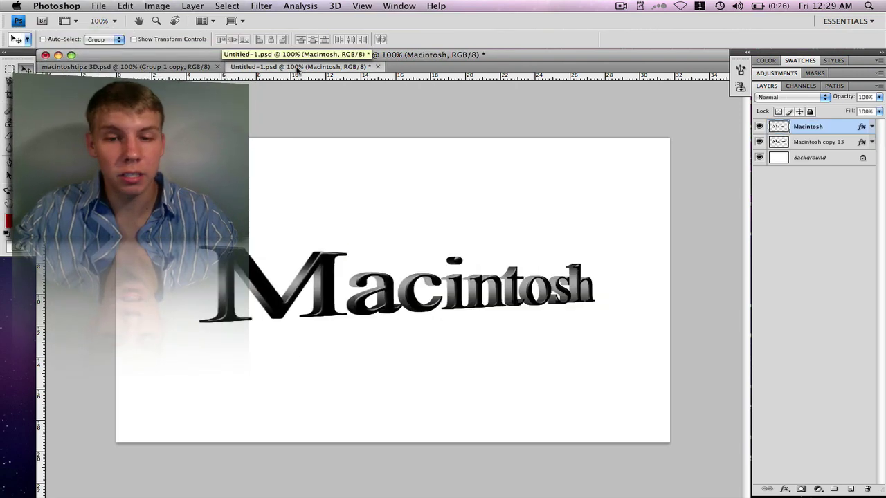
shift+click(839, 143)
Step: Group the Macintosh and Macintosh copy 13 layers into Group 1
key(super+g)
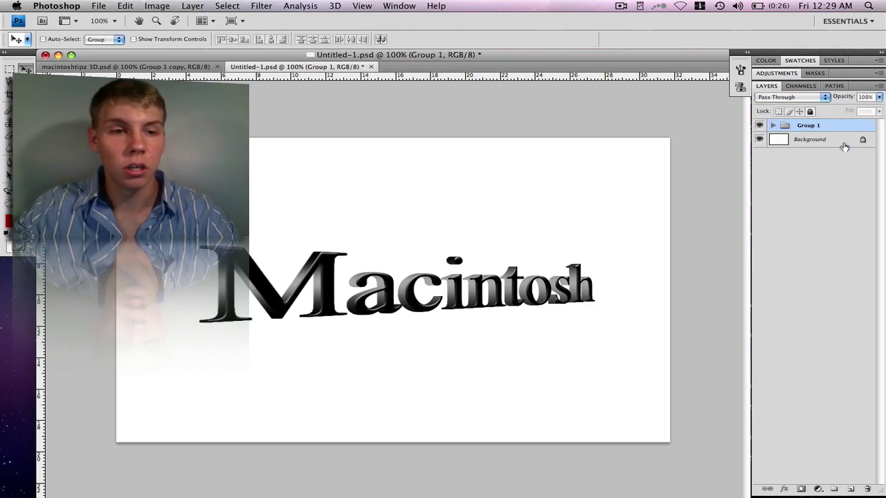
click(825, 187)
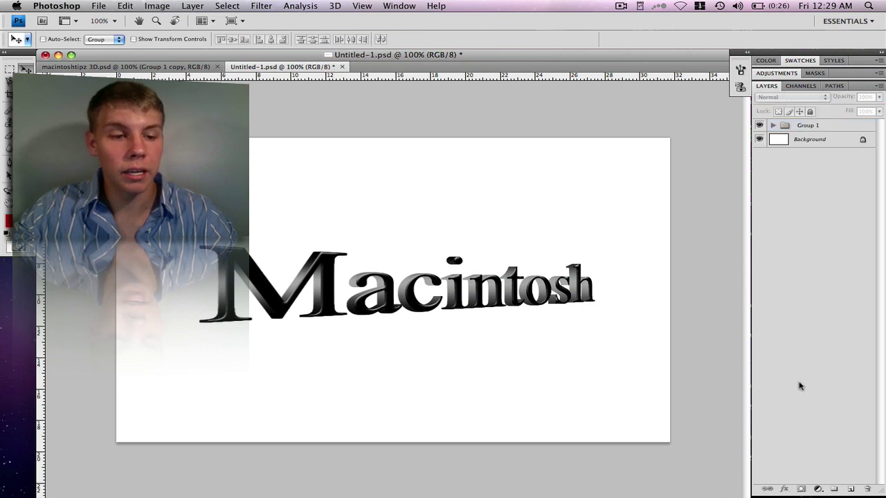
click(869, 128)
Step: Duplicate Group 1 as Group 1 copy and put it into Free Transform
right_click(859, 128)
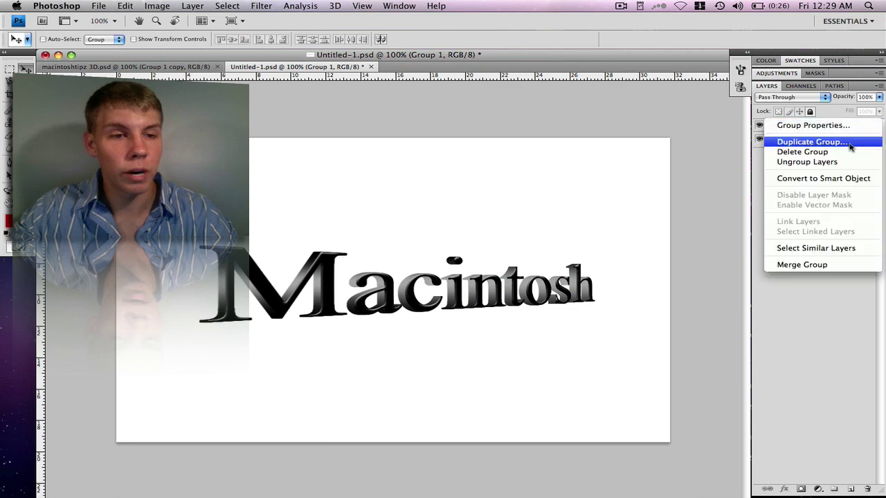
click(849, 143)
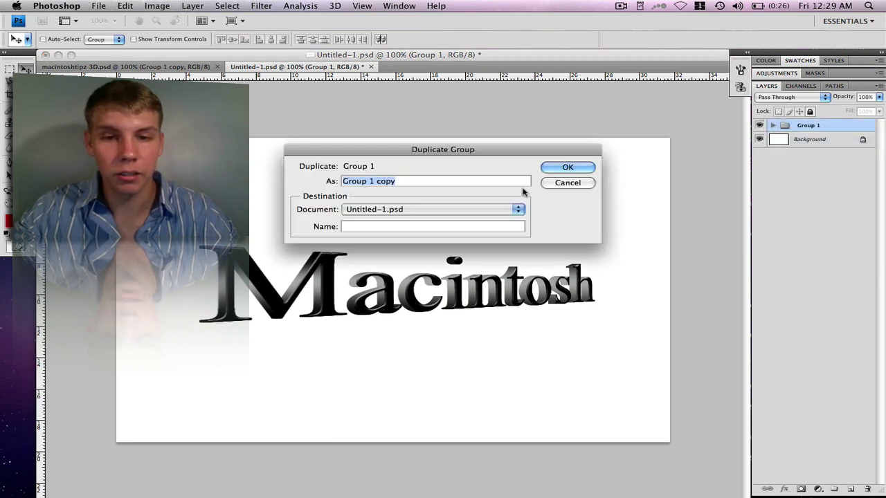
key(Return)
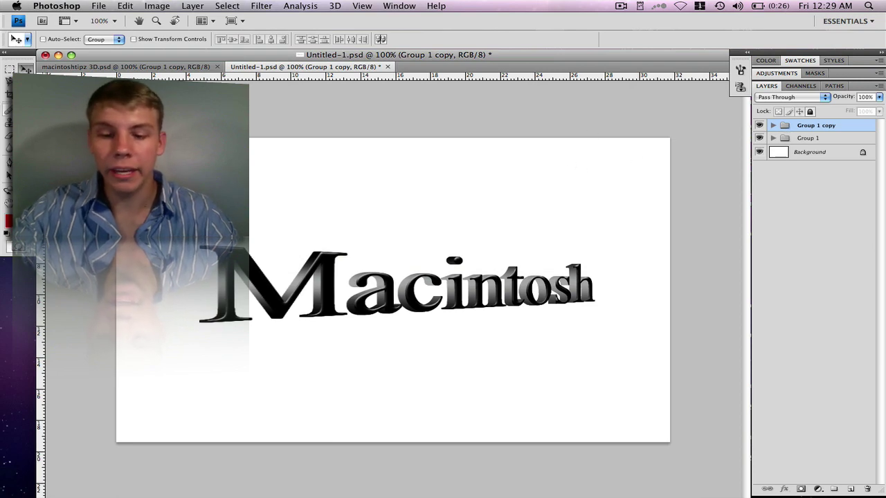
key(super+t)
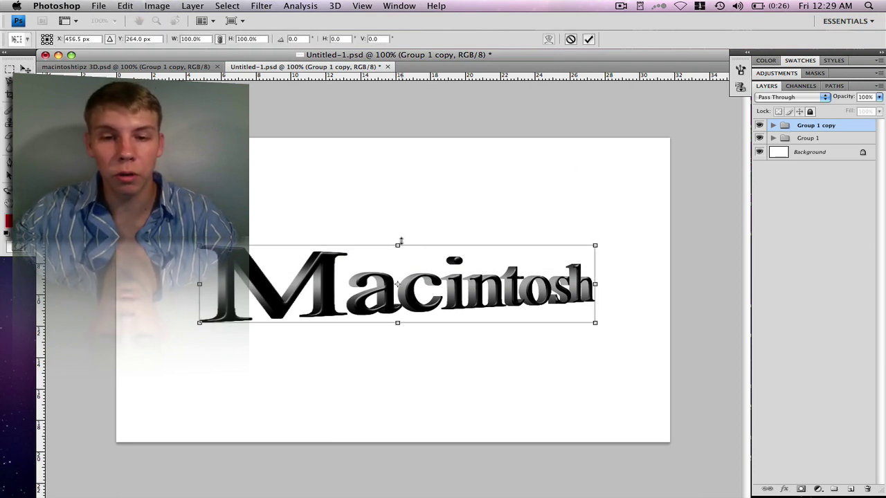
Step: Flip the group copy below the word, rotate to about 177.4°, and nudge it into place
drag(397, 243, 449, 377)
drag(535, 385, 560, 383)
key(Up)
key(Up)
key(Up)
key(Up)
key(Up)
key(Up)
key(Up)
key(Up)
key(Up)
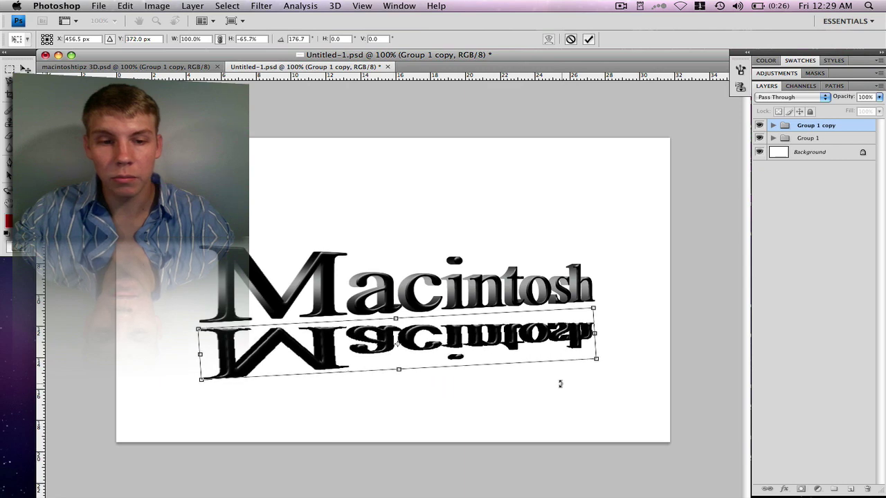
key(Up)
key(Up)
key(Up)
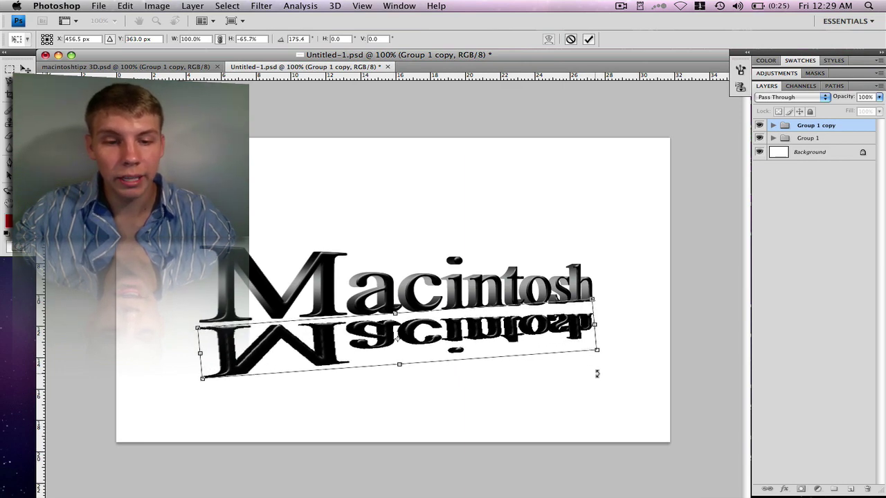
key(Up)
key(Up)
key(Up)
key(Up)
key(Up)
key(Up)
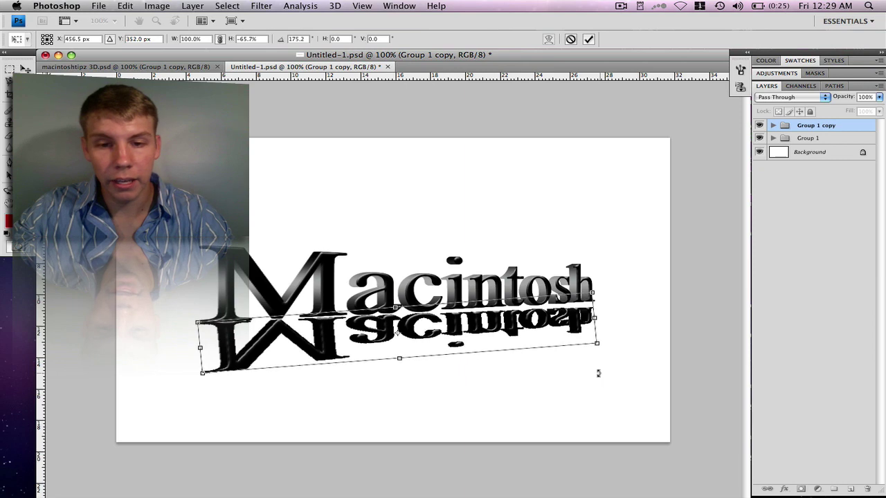
drag(592, 364, 599, 363)
key(Right)
key(Right)
key(Up)
key(Up)
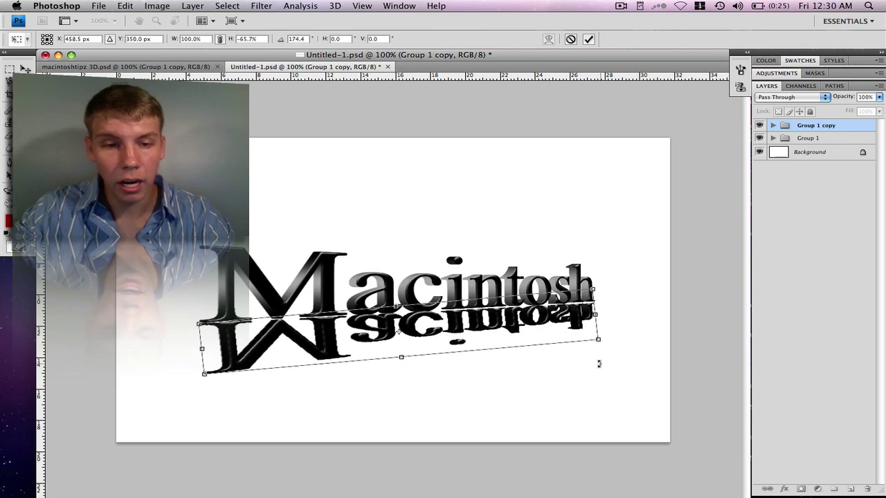
drag(581, 358, 584, 358)
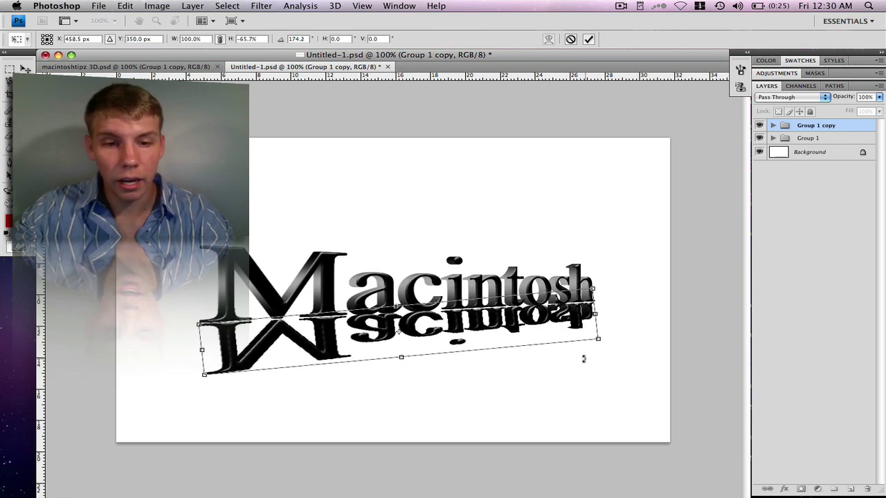
key(Down)
key(Down)
key(Down)
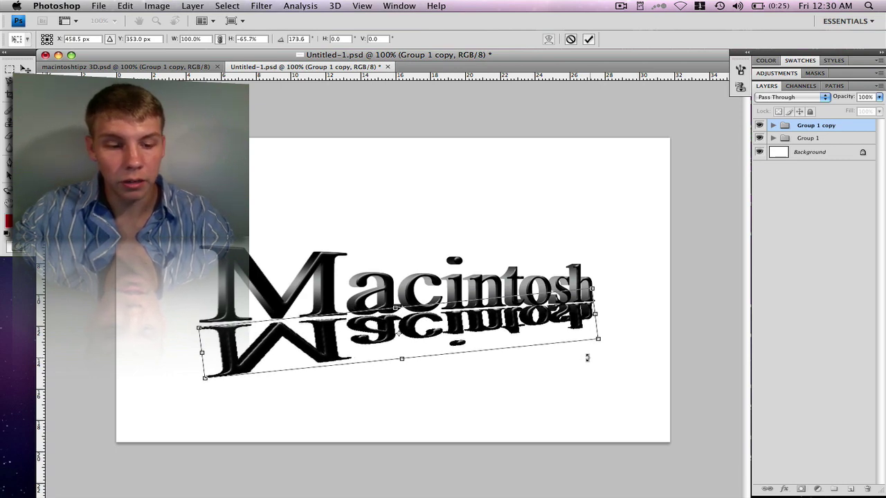
key(Return)
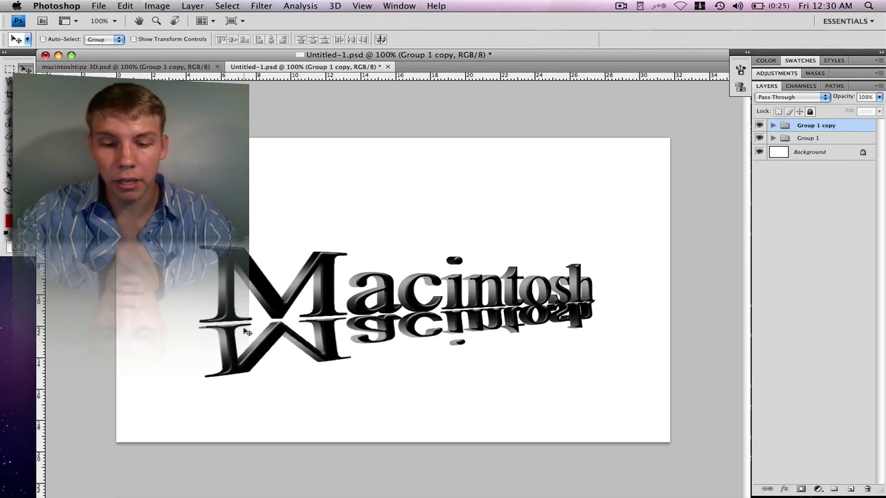
Step: Fine-tune the reflection's rotation so it lines up under Macintosh
key(super+t)
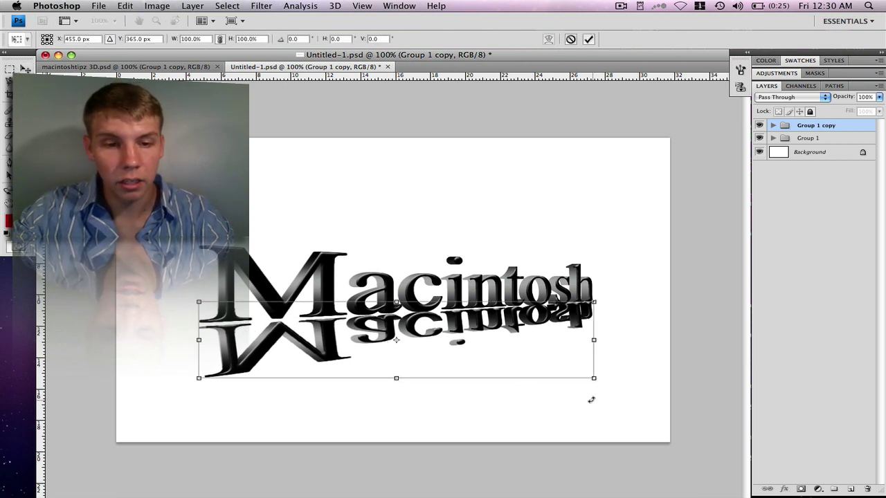
drag(591, 399, 590, 399)
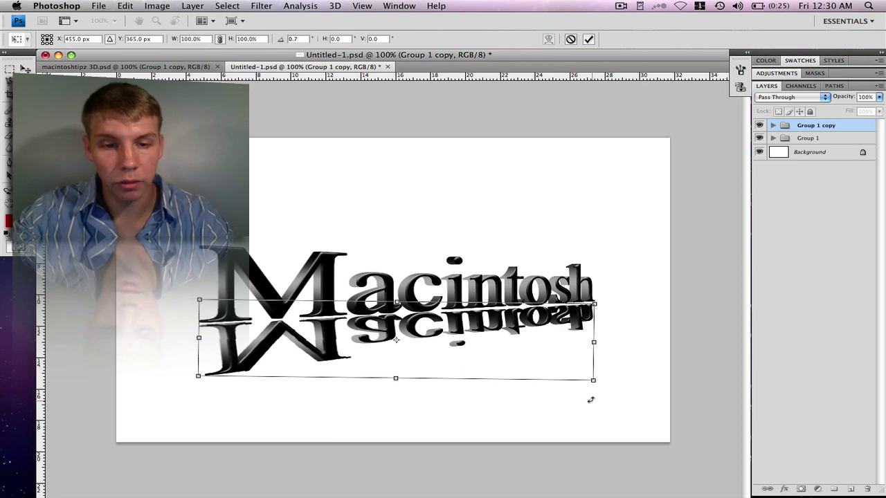
key(Return)
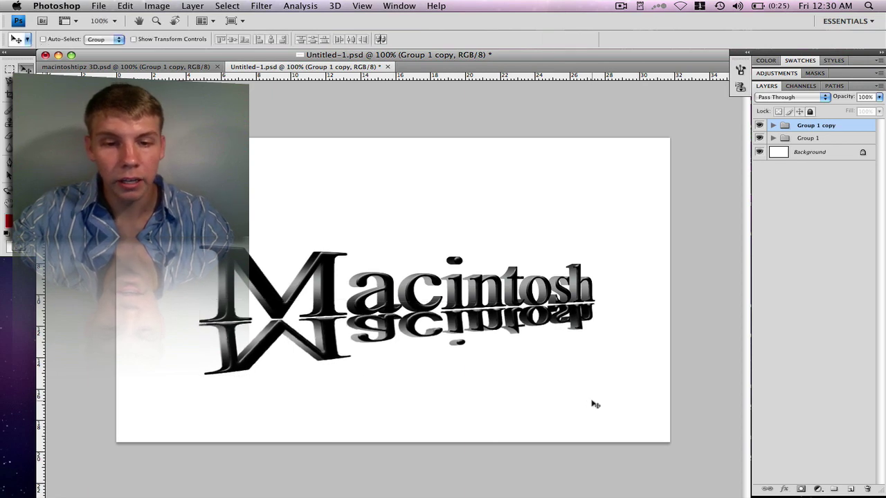
Step: Mask Group 1 copy and set the Gradient tool to black-to-white in Normal mode
click(800, 488)
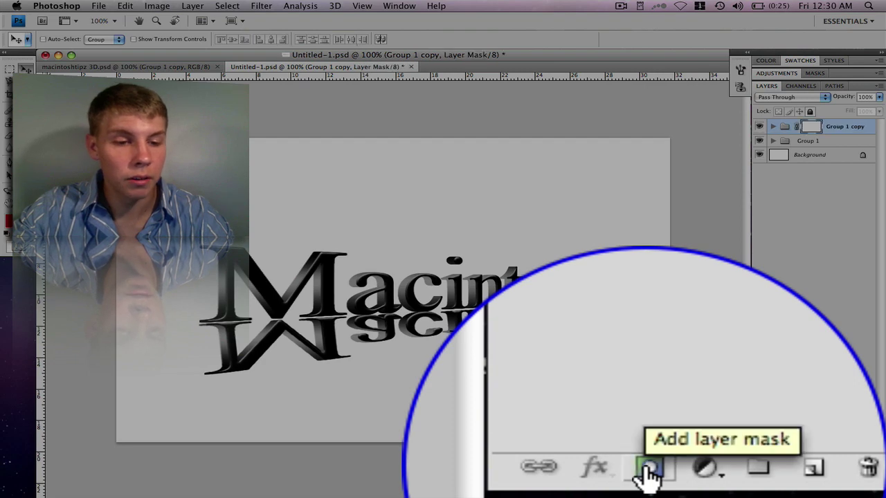
click(801, 488)
click(26, 135)
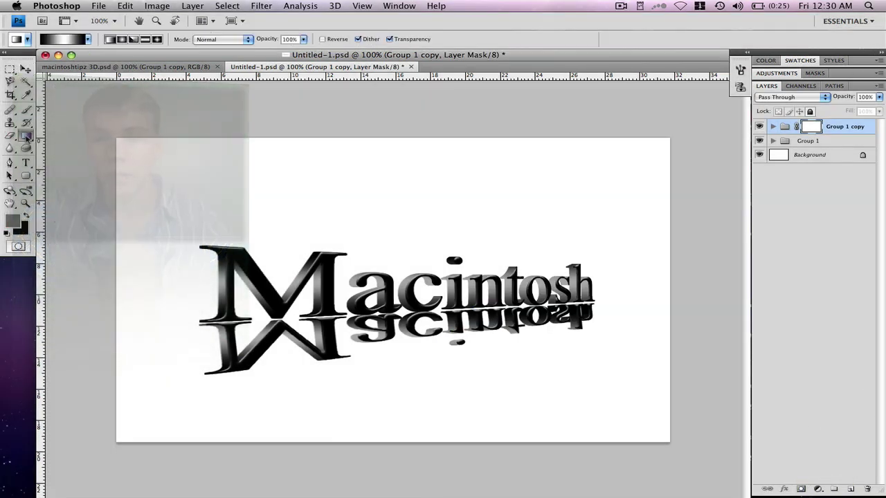
click(88, 39)
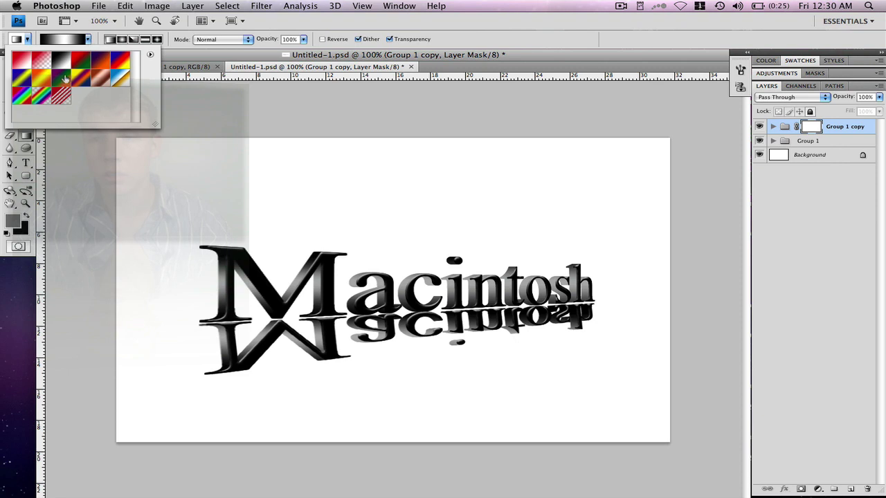
click(76, 61)
click(73, 56)
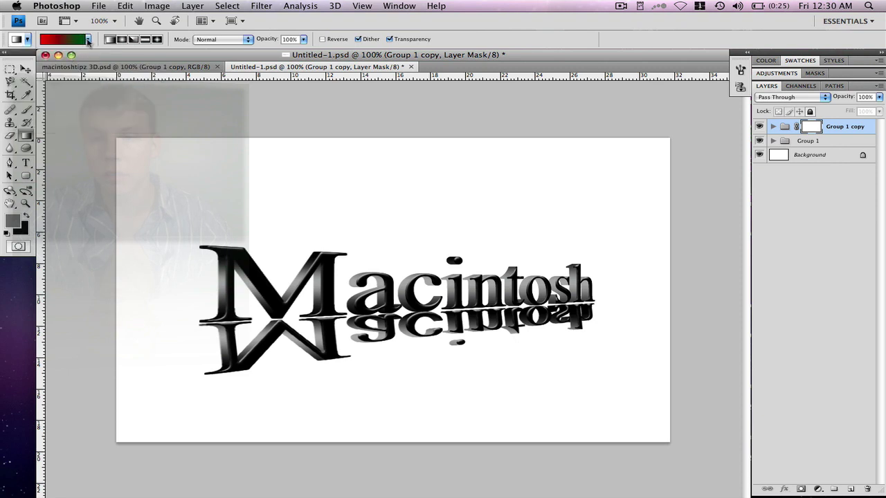
click(88, 39)
click(67, 61)
click(110, 41)
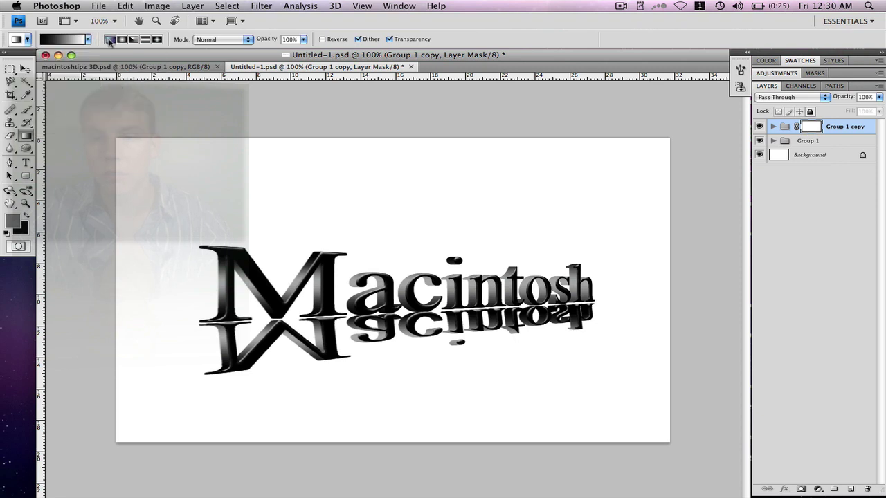
click(207, 42)
click(207, 41)
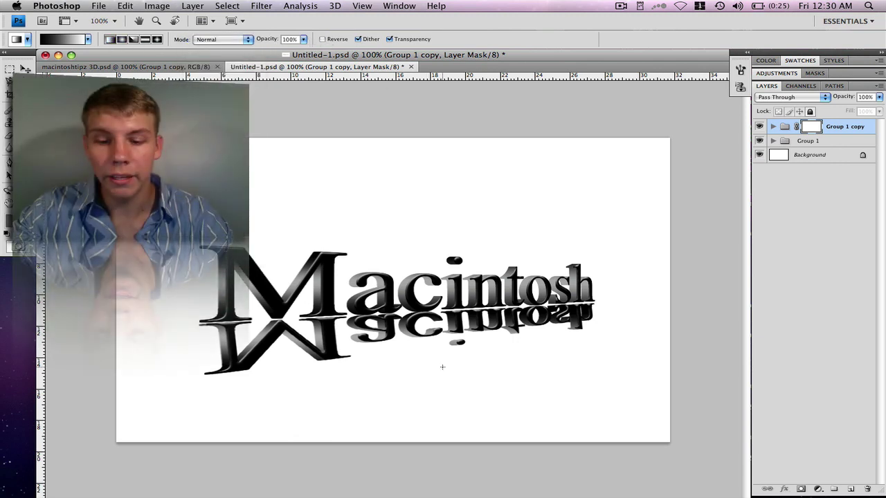
Step: Drag gradients upward on Group 1 copy's mask until the reflection fades downward to white
drag(461, 363, 449, 275)
drag(450, 362, 436, 295)
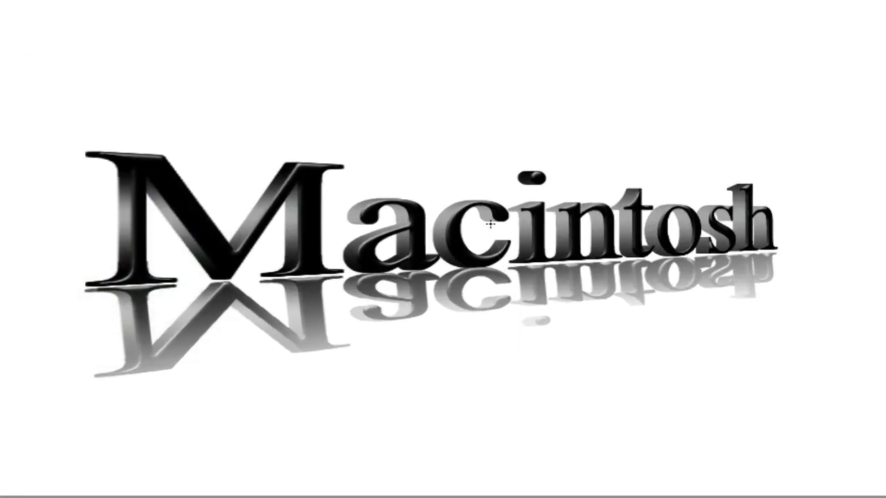
drag(549, 337, 329, 388)
drag(382, 409, 525, 456)
drag(629, 450, 723, 351)
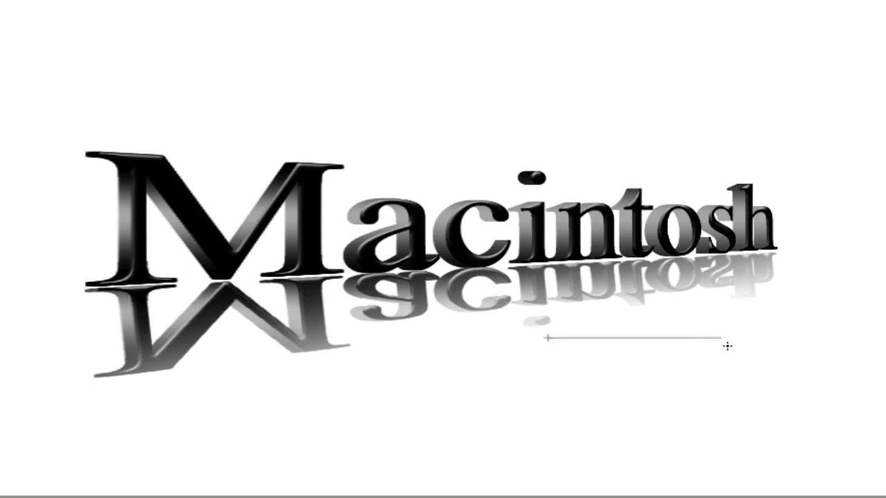
drag(721, 256, 579, 164)
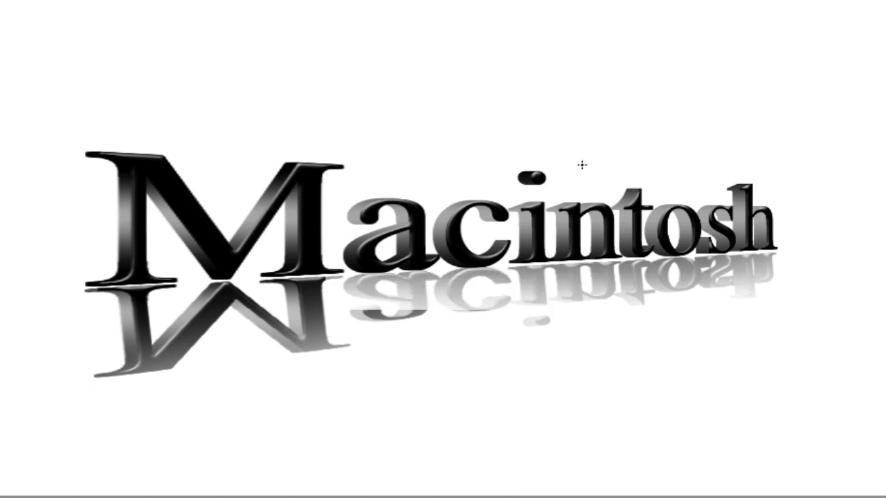
drag(575, 360, 543, 188)
drag(557, 319, 526, 185)
drag(553, 330, 529, 178)
drag(520, 277, 512, 216)
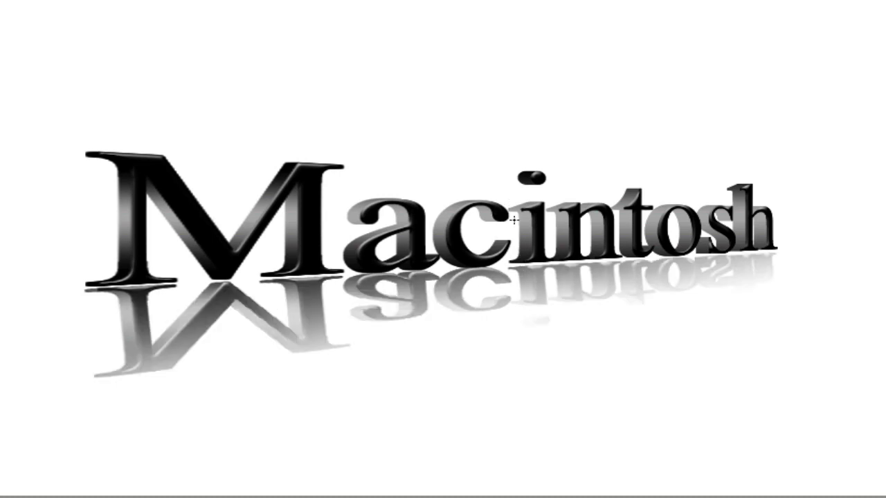
drag(536, 359, 513, 222)
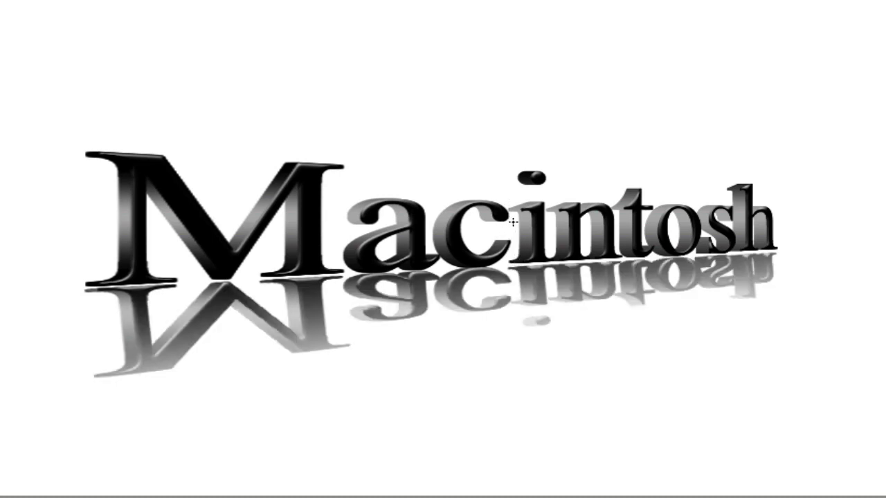
drag(547, 343, 527, 222)
drag(561, 356, 539, 233)
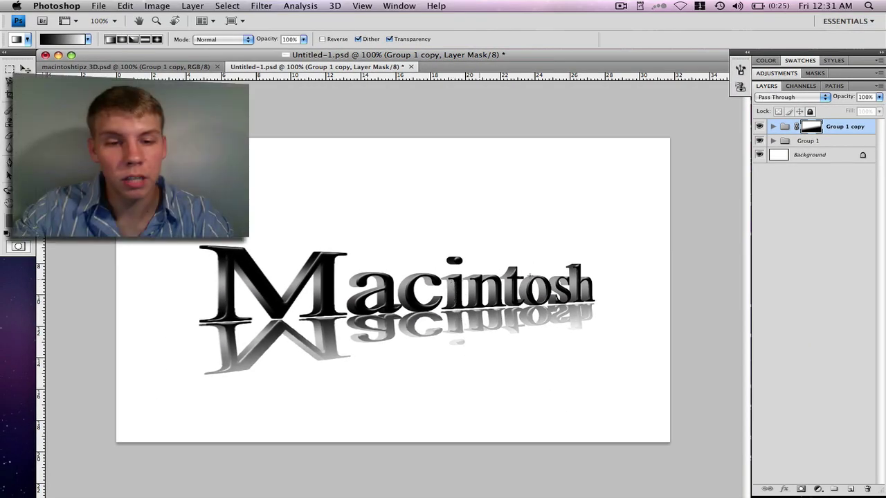
Step: Select the Group 1 copy layer and set its opacity to 47%
click(844, 130)
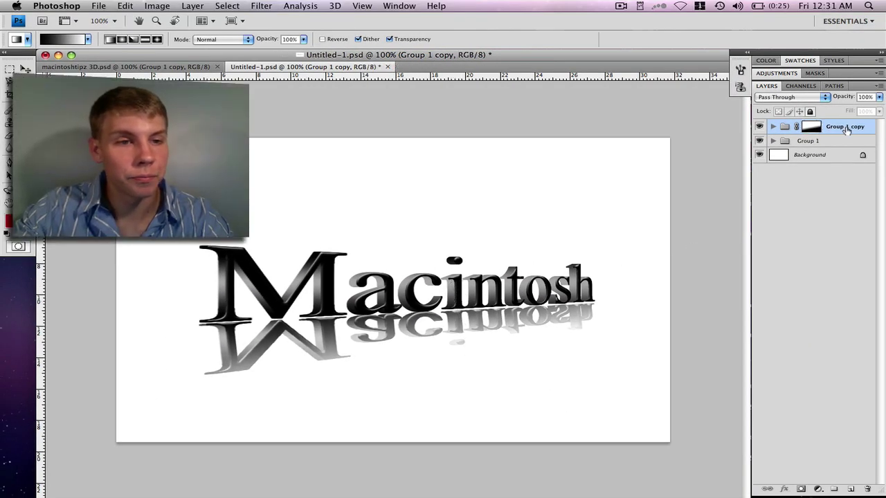
click(879, 97)
drag(873, 110, 837, 110)
drag(781, 166, 843, 112)
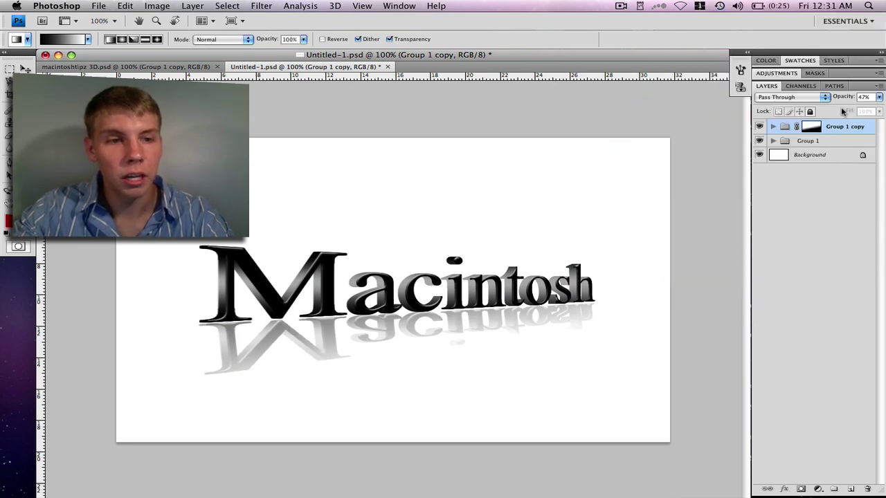